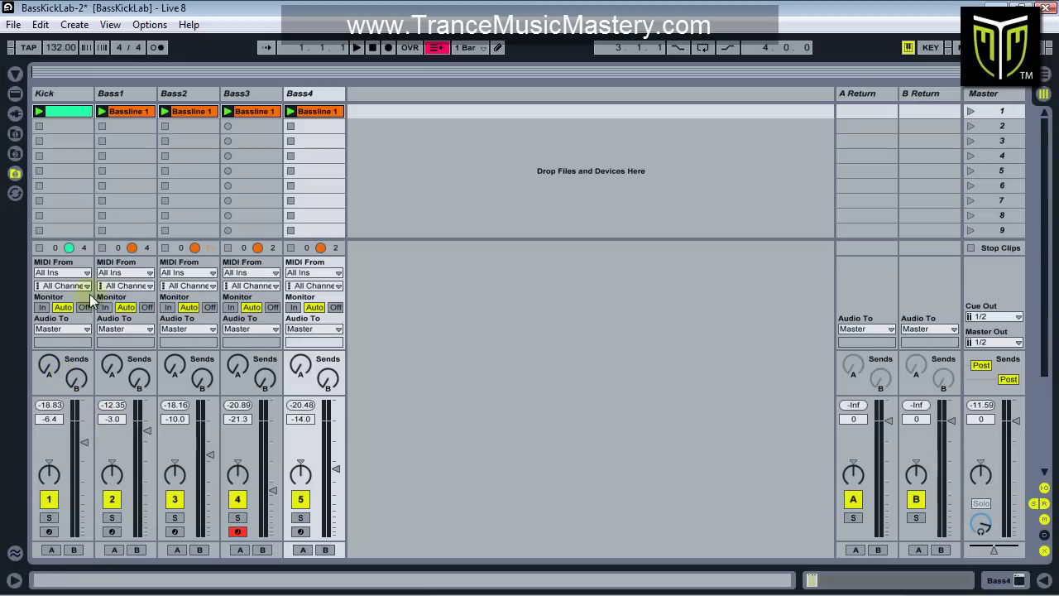
Start the Kick and four Bassline loops playing at 132 BPM
key(space)
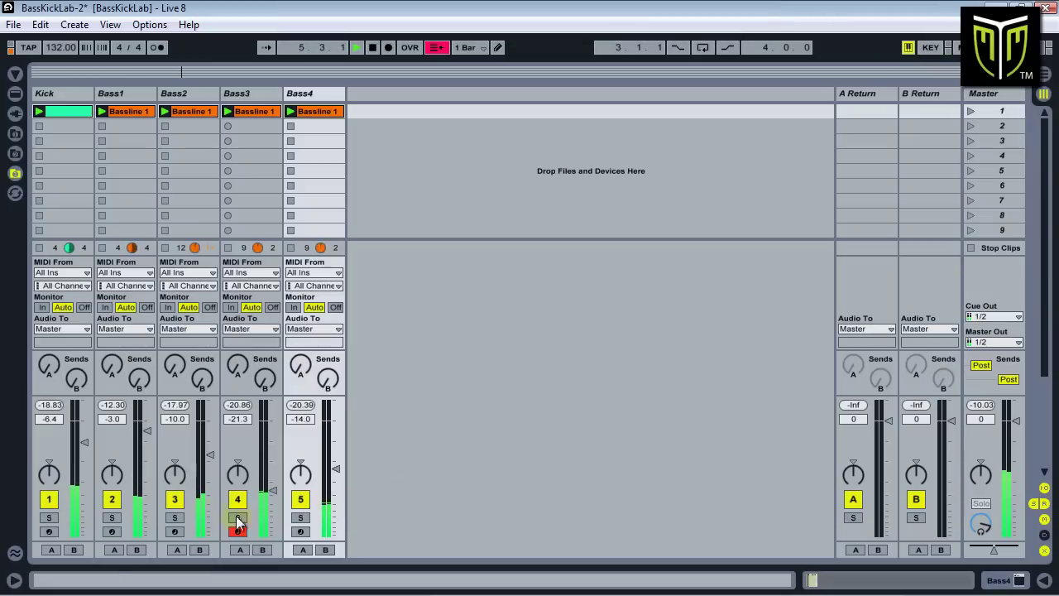
click(49, 517)
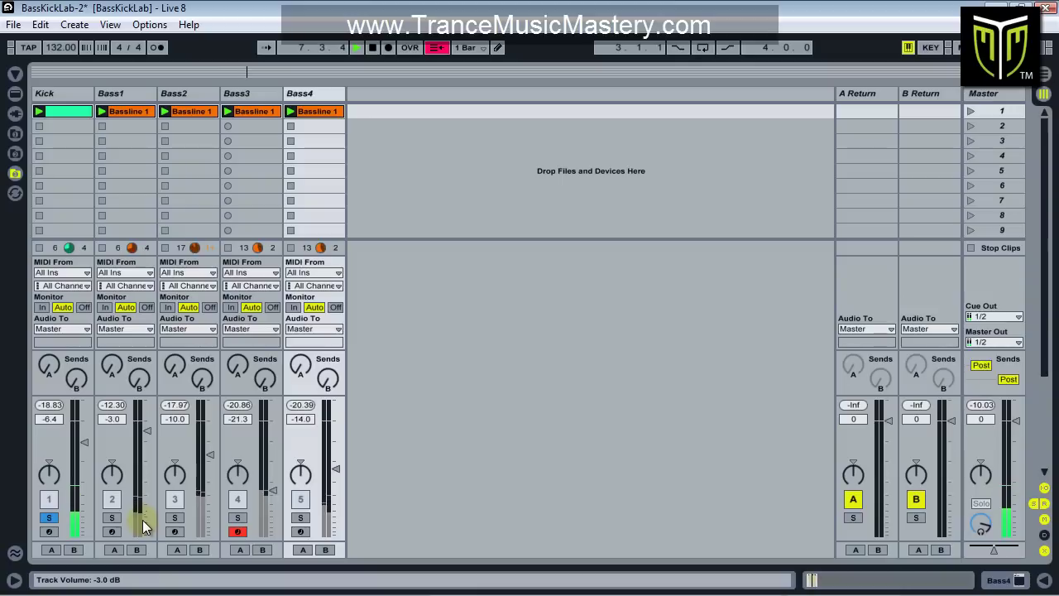
click(112, 517)
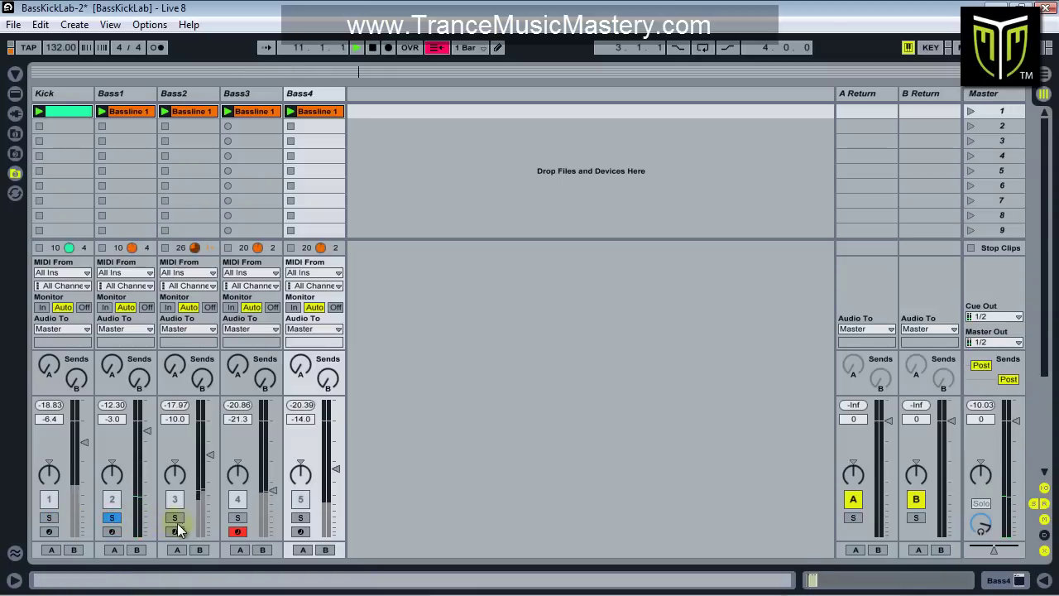
click(176, 518)
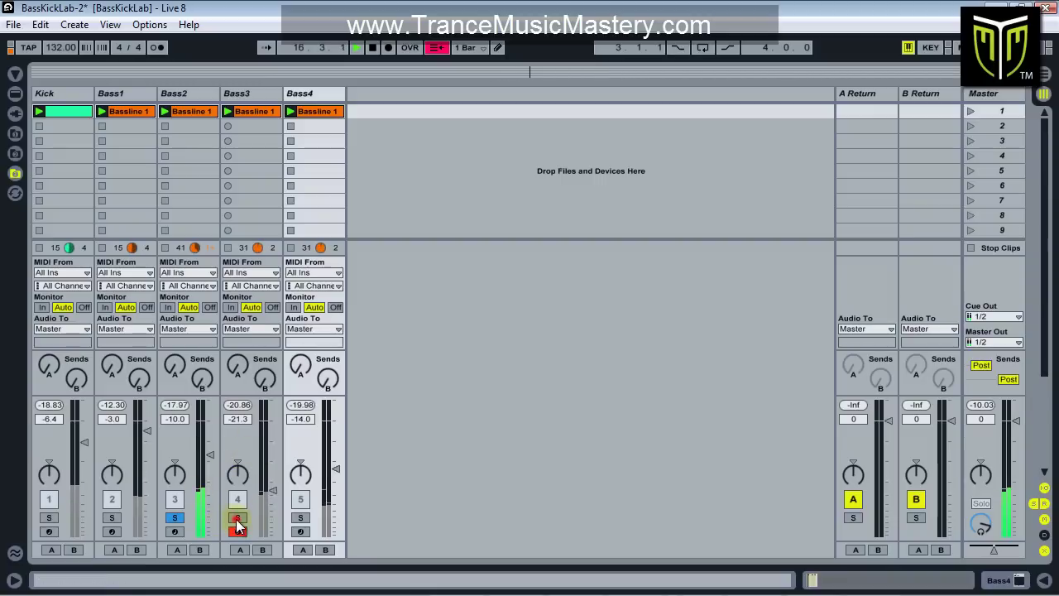
click(236, 519)
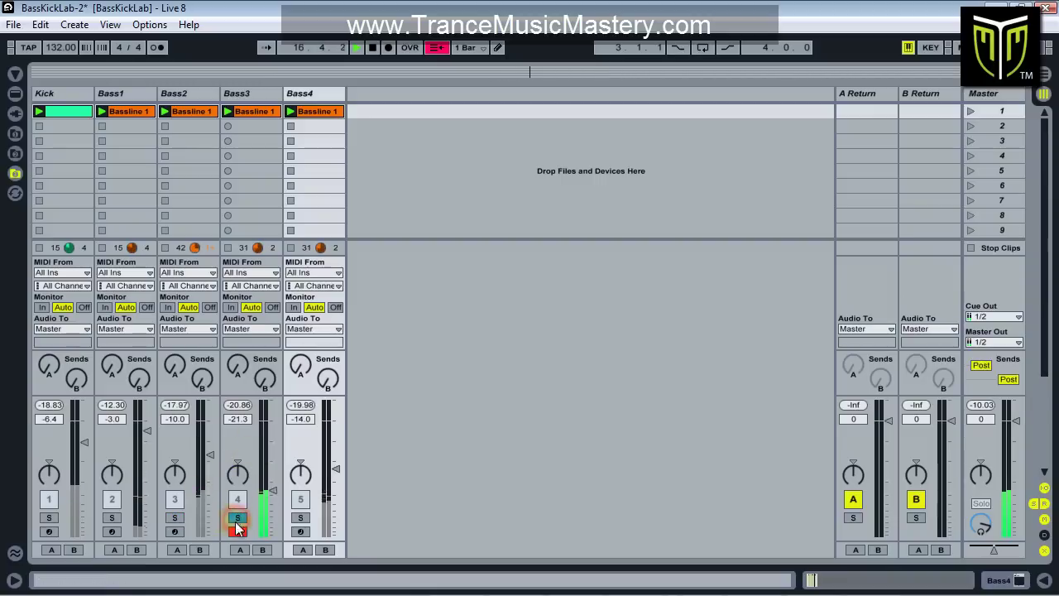
click(300, 519)
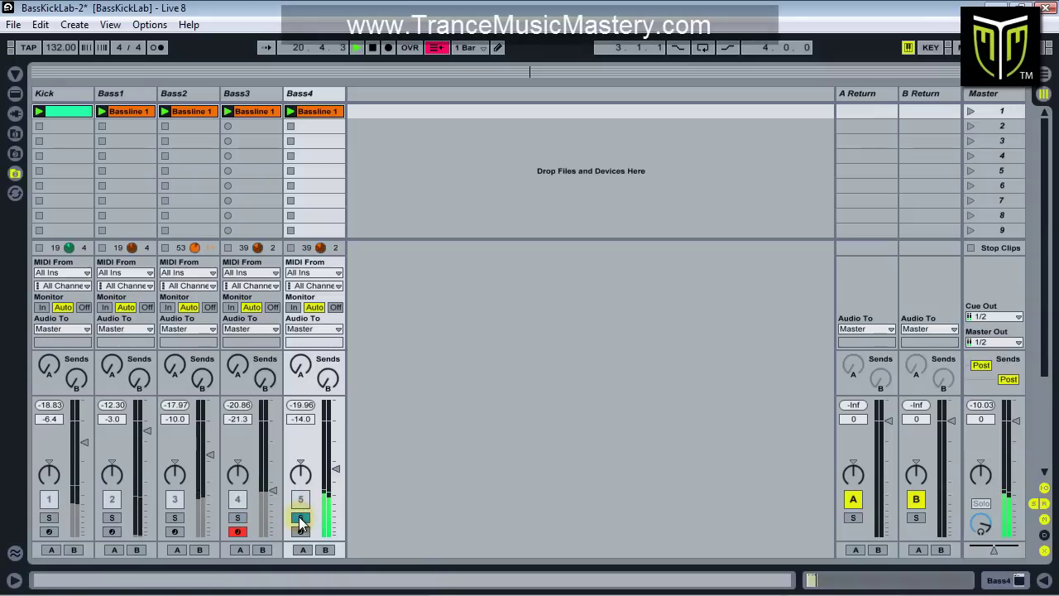
click(300, 519)
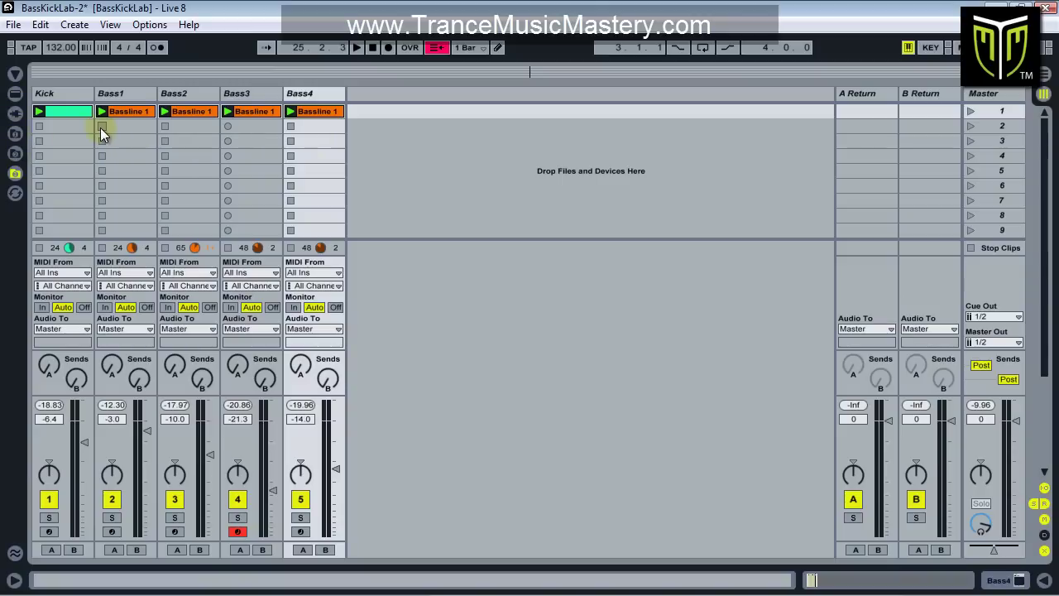
Show Plug-In Devices in a widened browser and select SPAN in the Voxengo folder
click(20, 115)
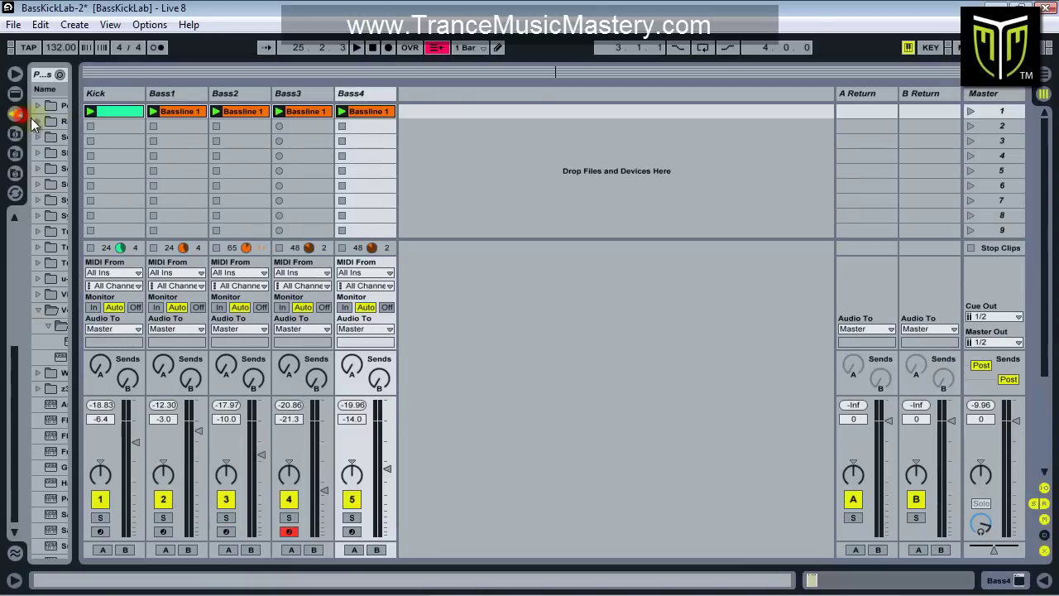
click(74, 273)
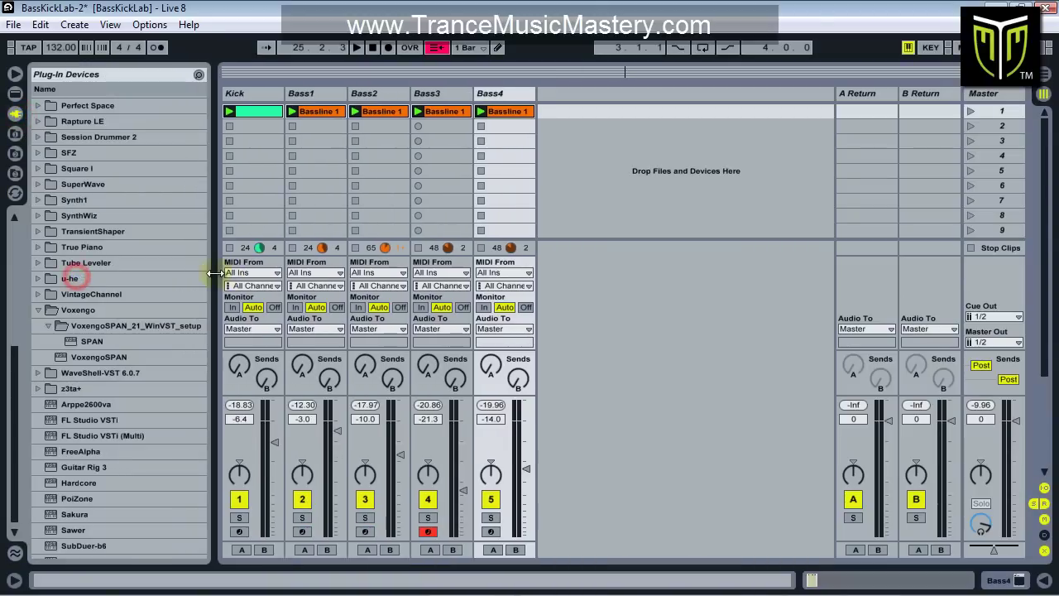
click(94, 340)
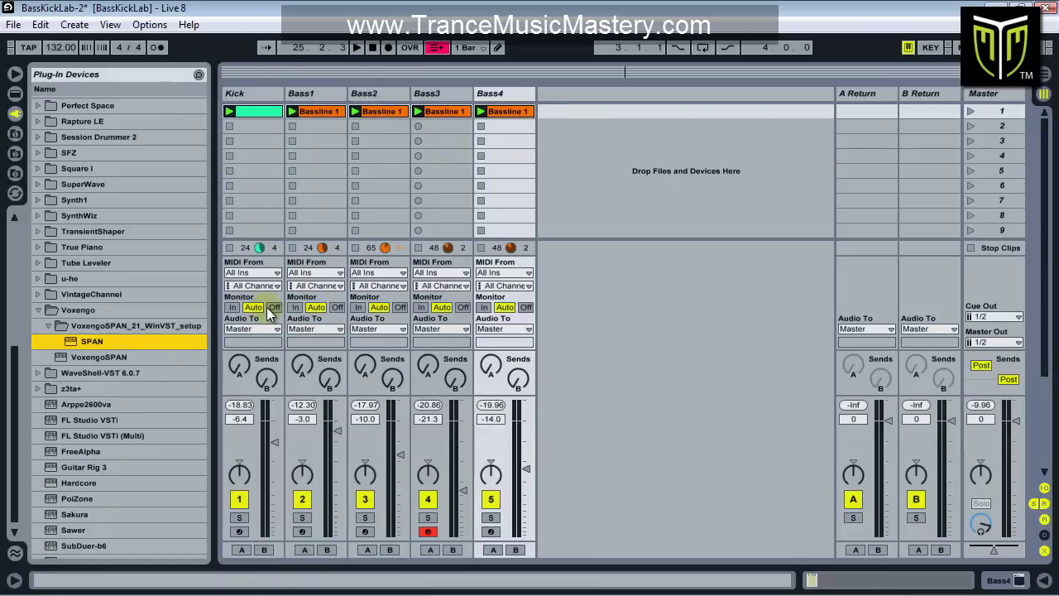
Select the Kick, Bass1 and Bass2 tracks in turn, then the empty track area beside them
click(262, 89)
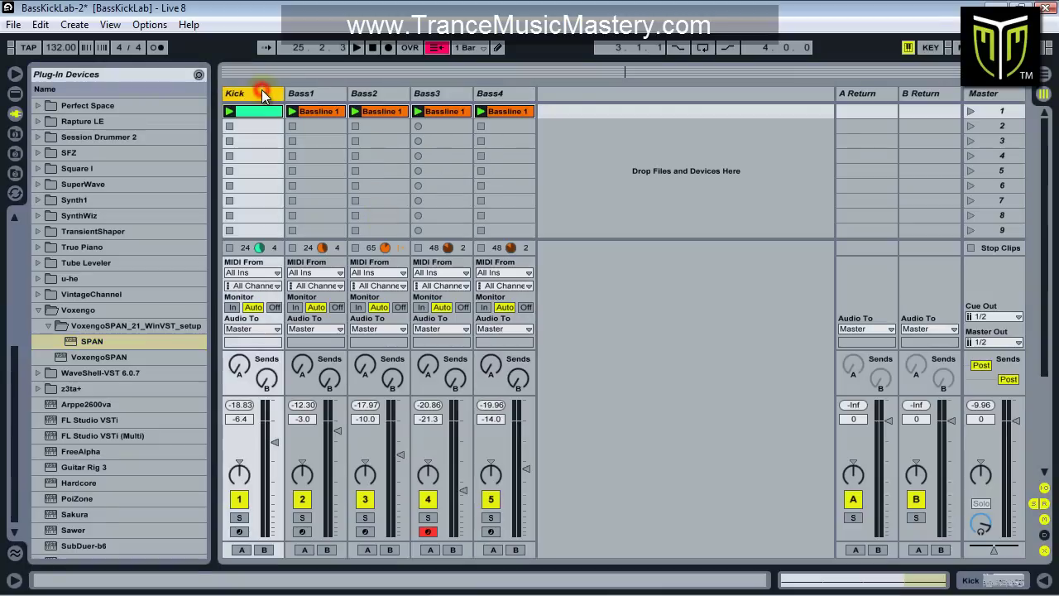
click(325, 91)
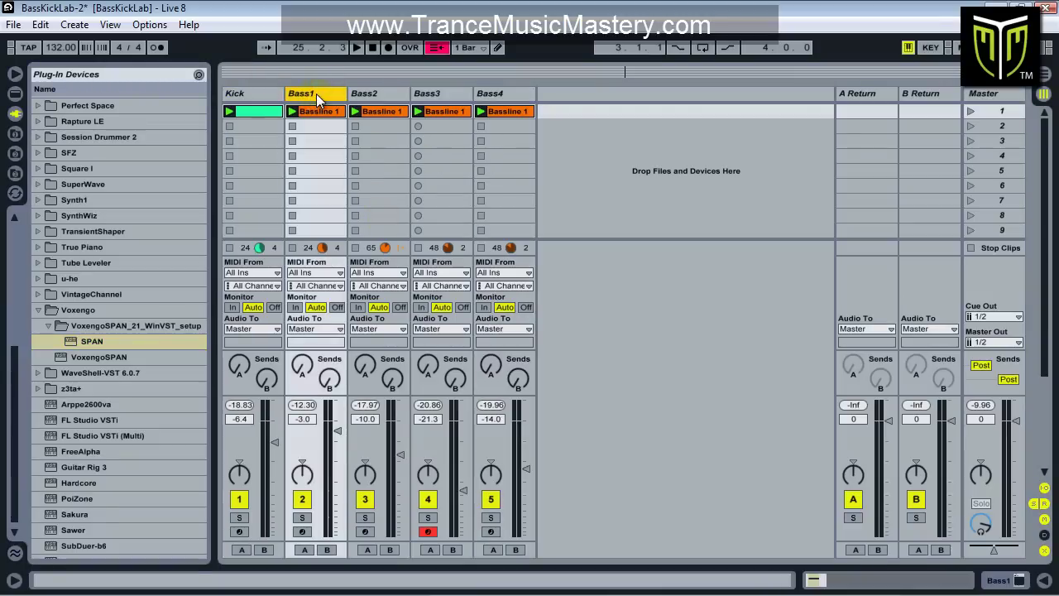
click(395, 94)
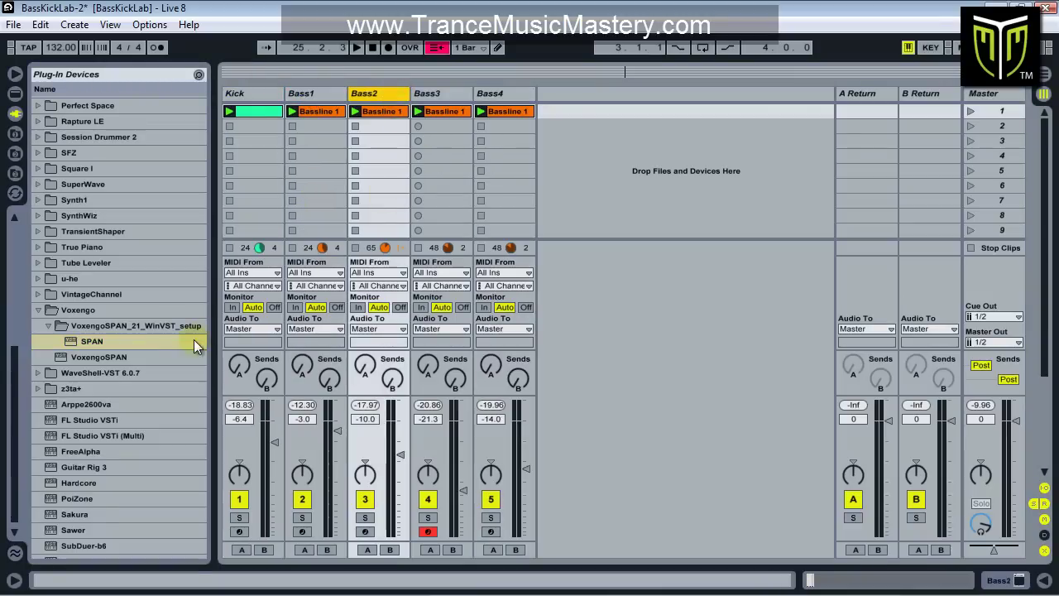
click(572, 94)
Insert a new audio track, 6 Audio, and select it
right_click(561, 157)
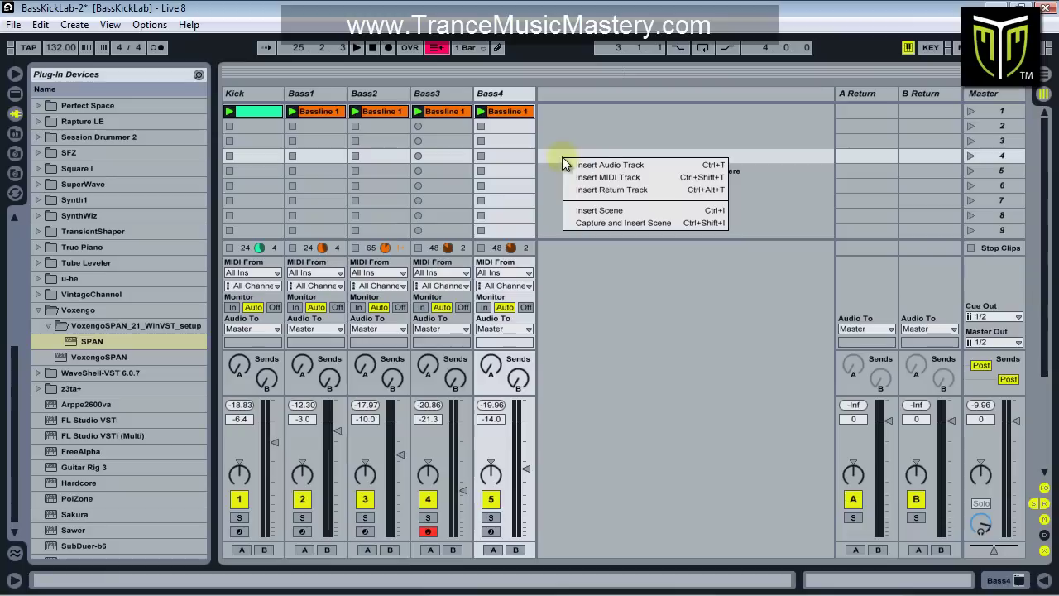
click(591, 163)
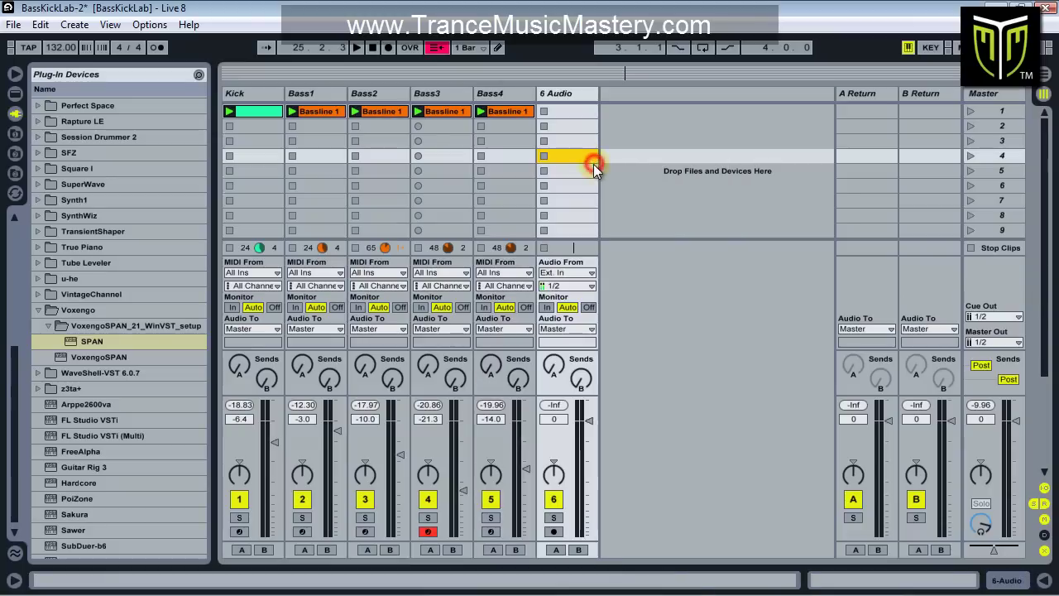
click(583, 94)
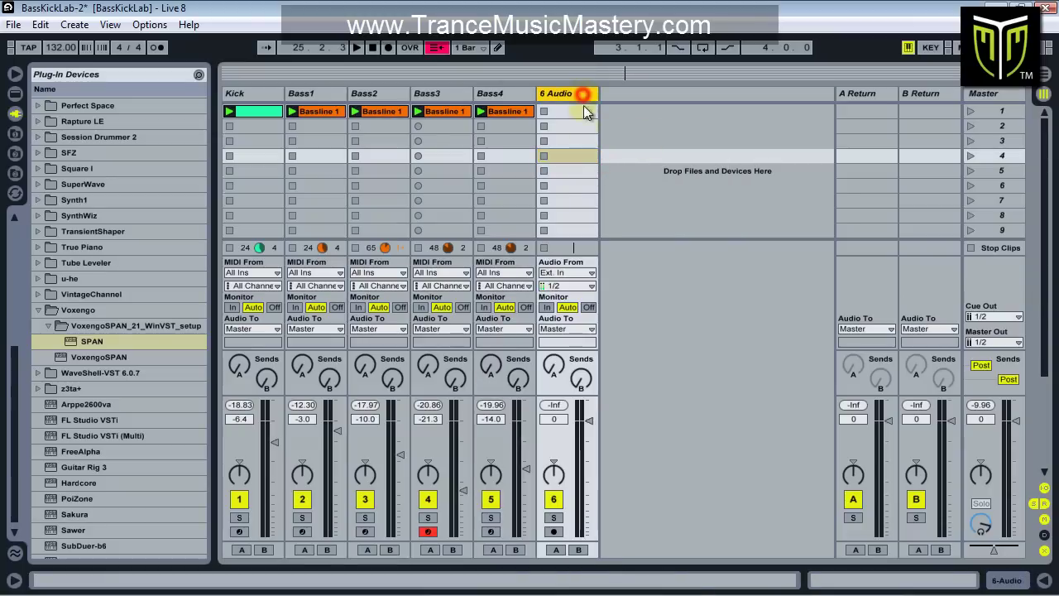
Load SPAN onto the 6 Audio track and position its analyser window toward the right
click(94, 342)
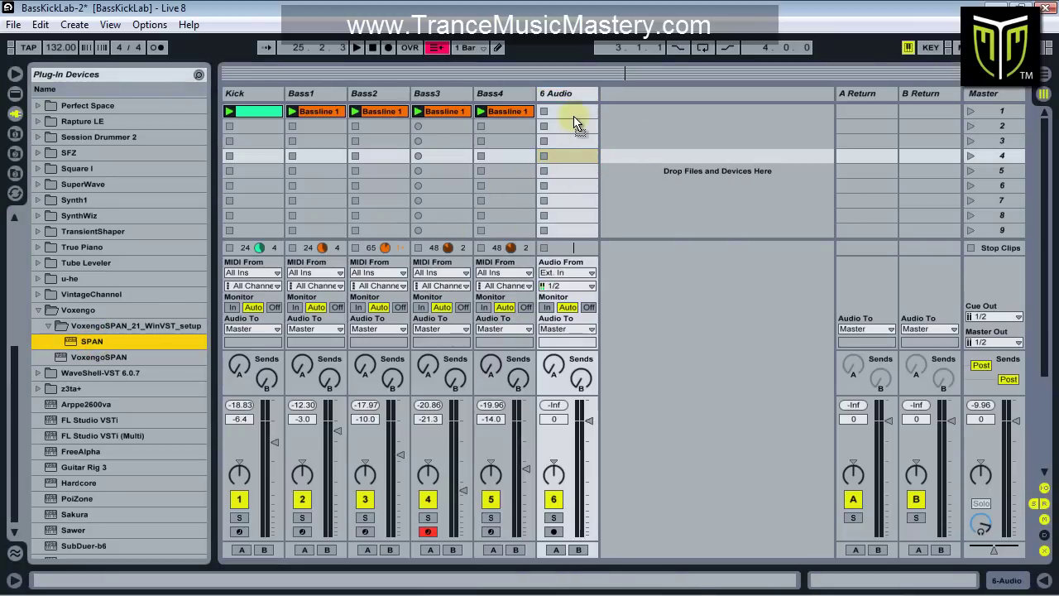
drag(576, 123, 575, 116)
drag(491, 51, 740, 113)
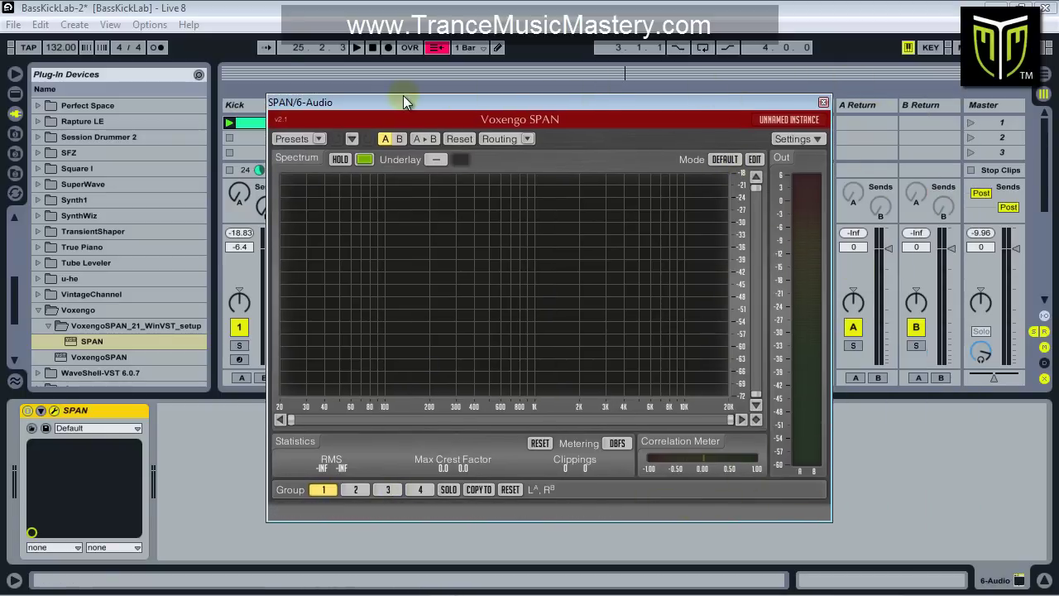
drag(401, 97, 288, 99)
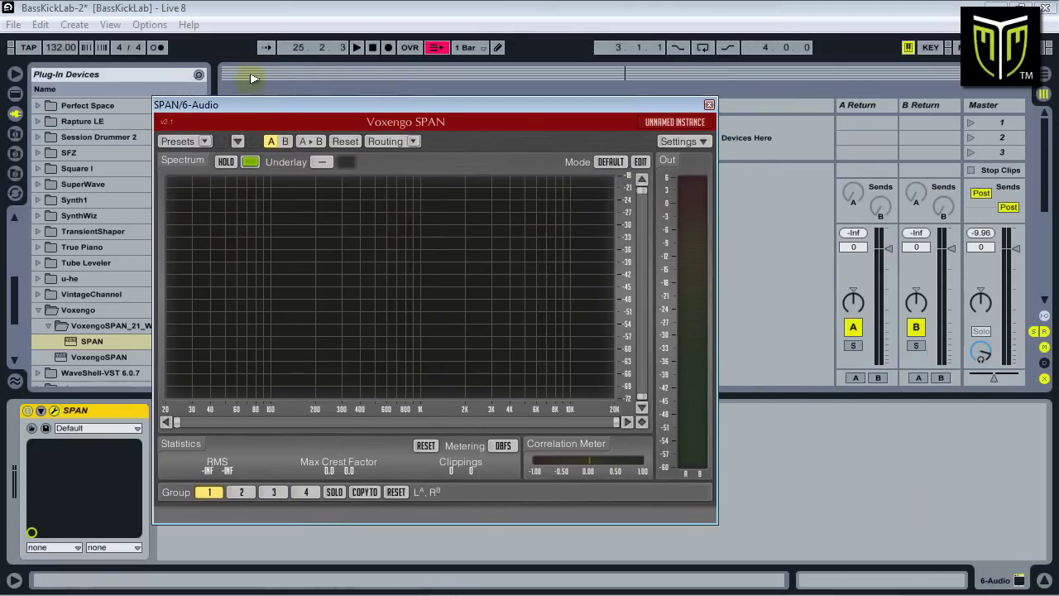
drag(340, 105, 373, 94)
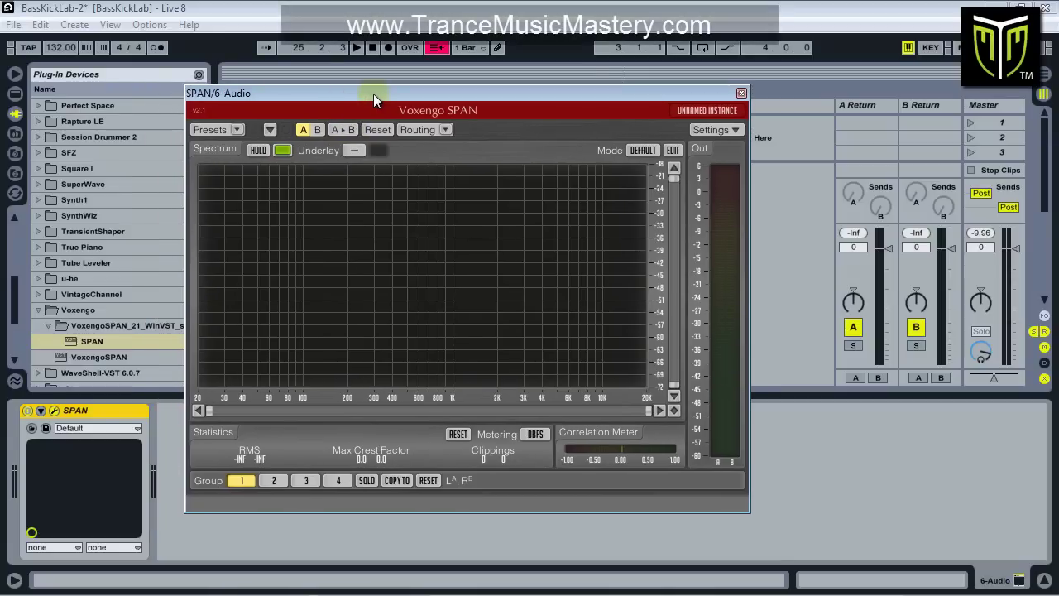
drag(373, 94, 594, 153)
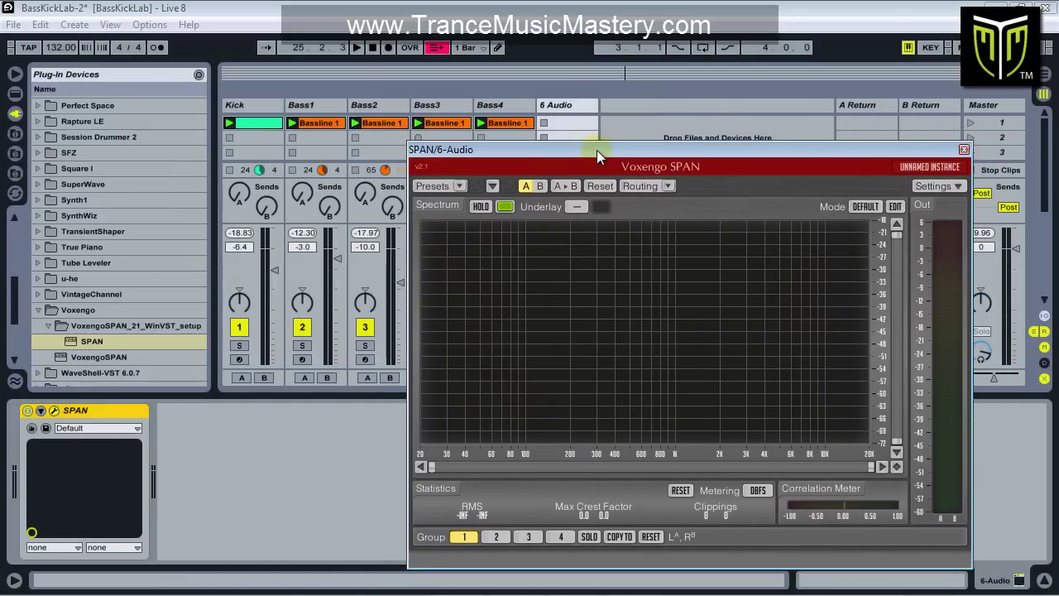
drag(673, 157, 792, 197)
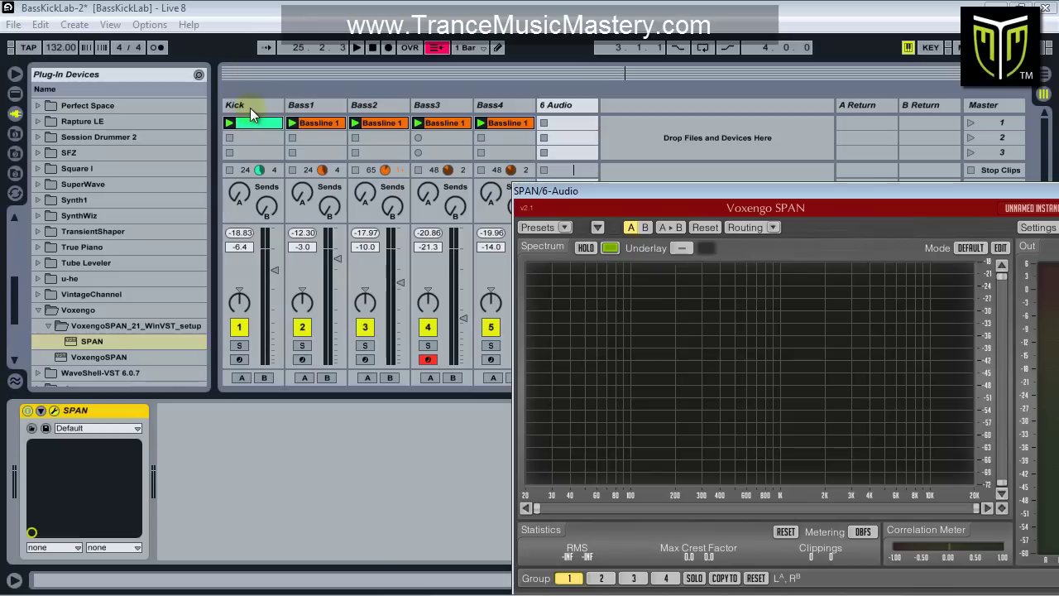
Switch between the Kick's sampler and 6 Audio's SPAN device, moving the SPAN window down
click(249, 108)
click(570, 105)
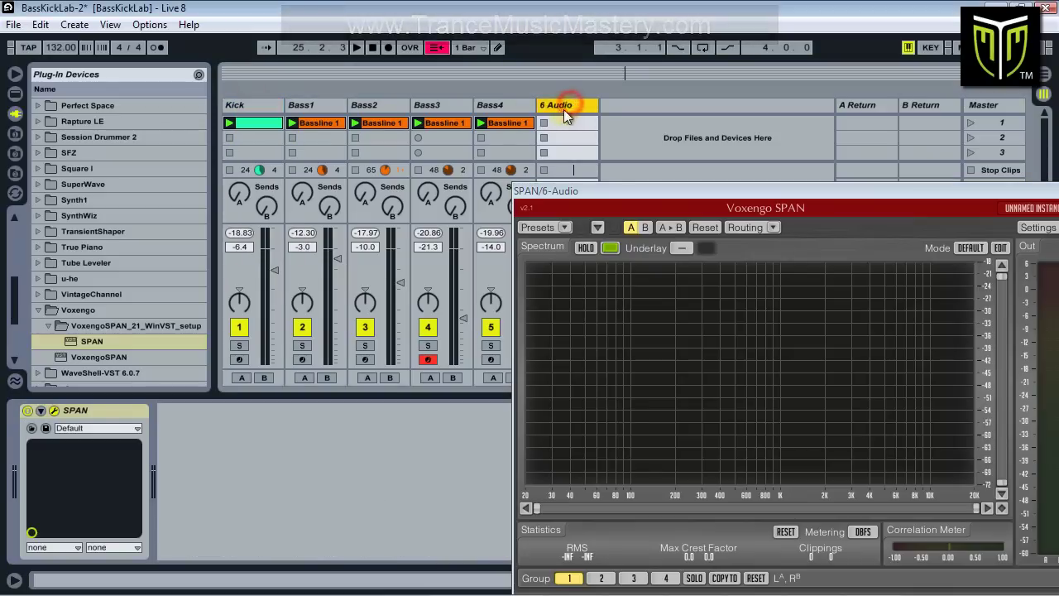
drag(610, 198, 628, 218)
click(248, 106)
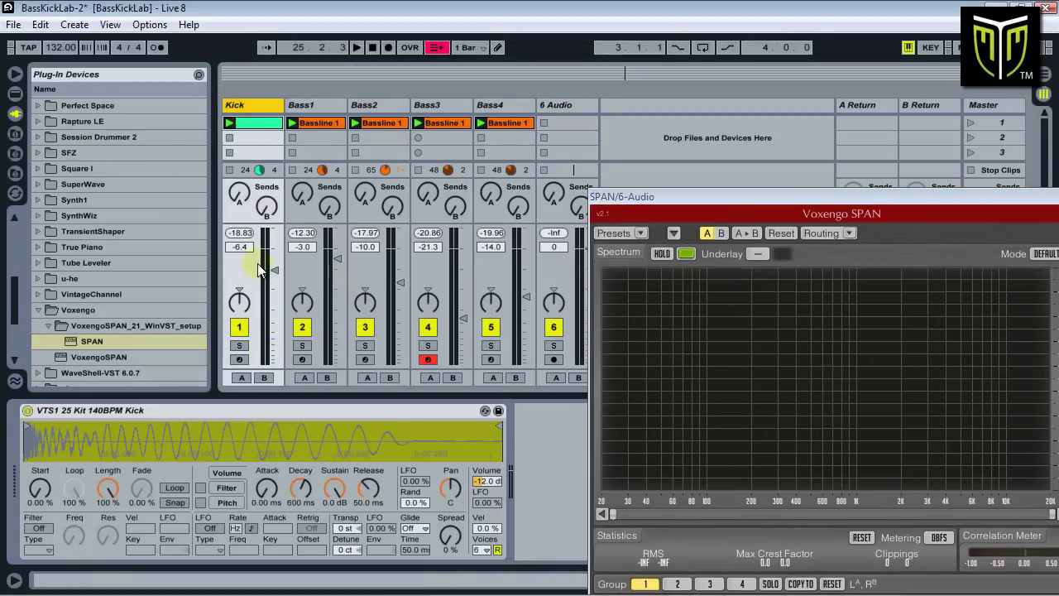
click(571, 108)
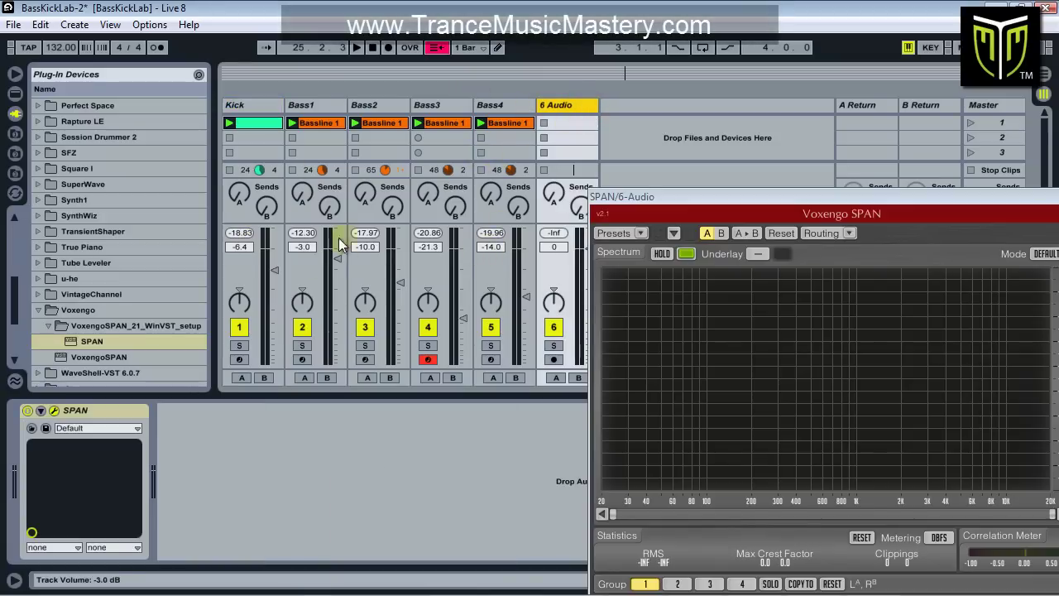
Hide the device view and route the Kick track's output to 6-Audio
click(319, 398)
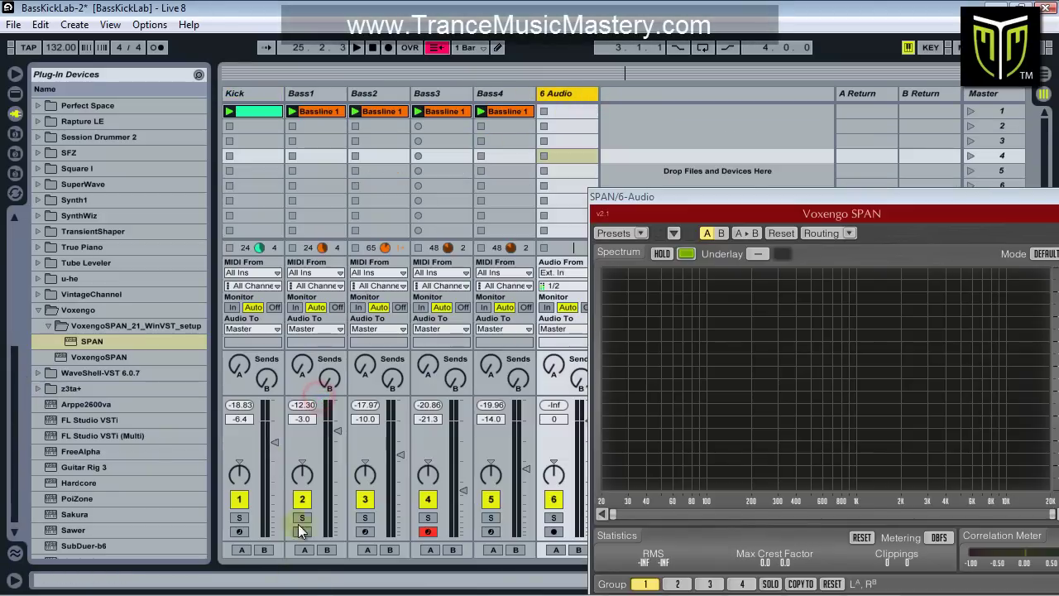
click(277, 328)
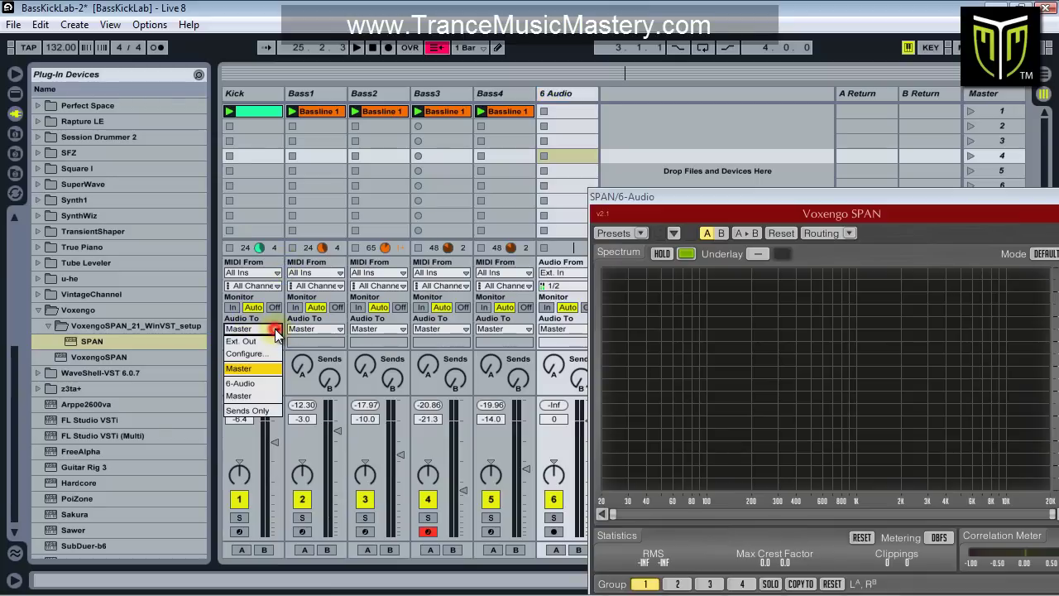
click(240, 383)
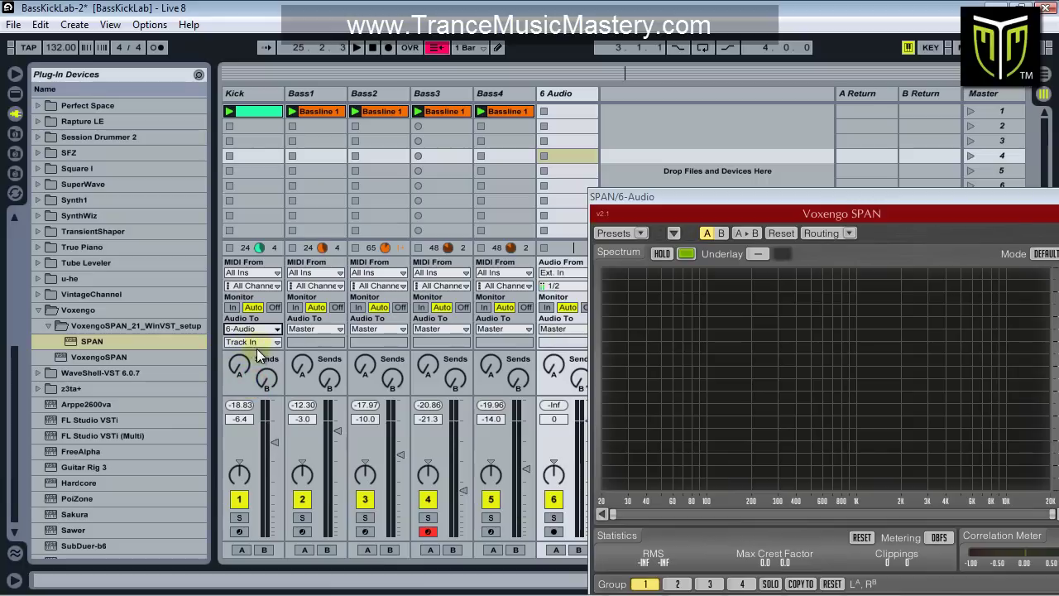
drag(688, 200, 575, 152)
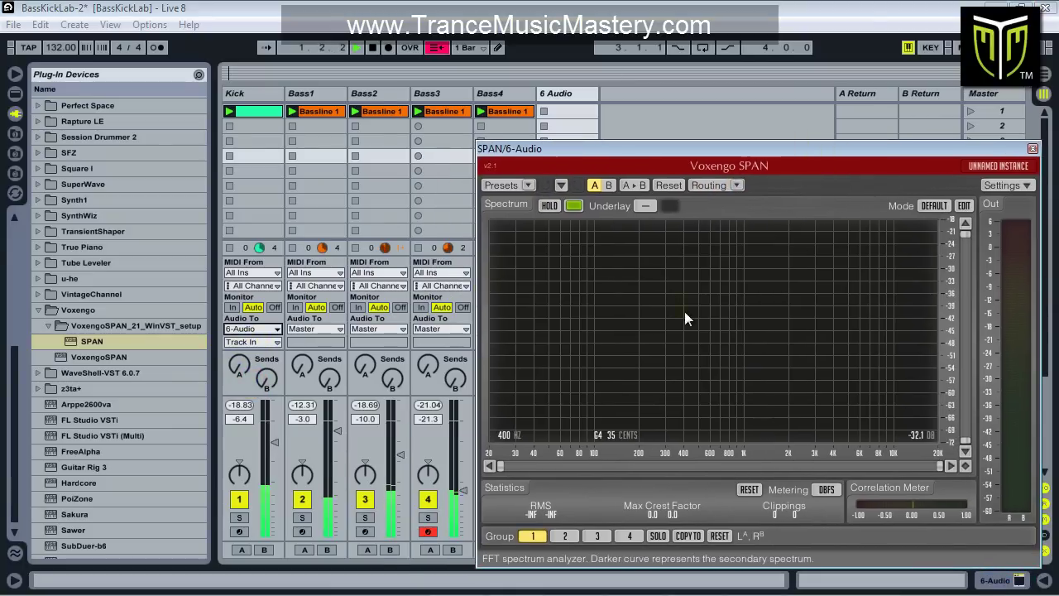
drag(753, 151, 891, 159)
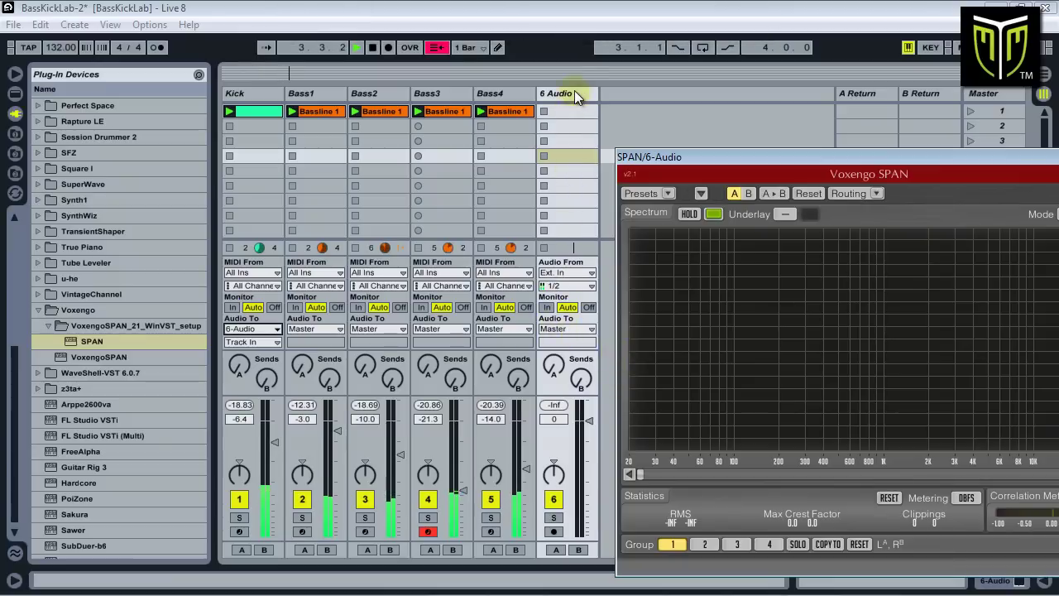
click(576, 94)
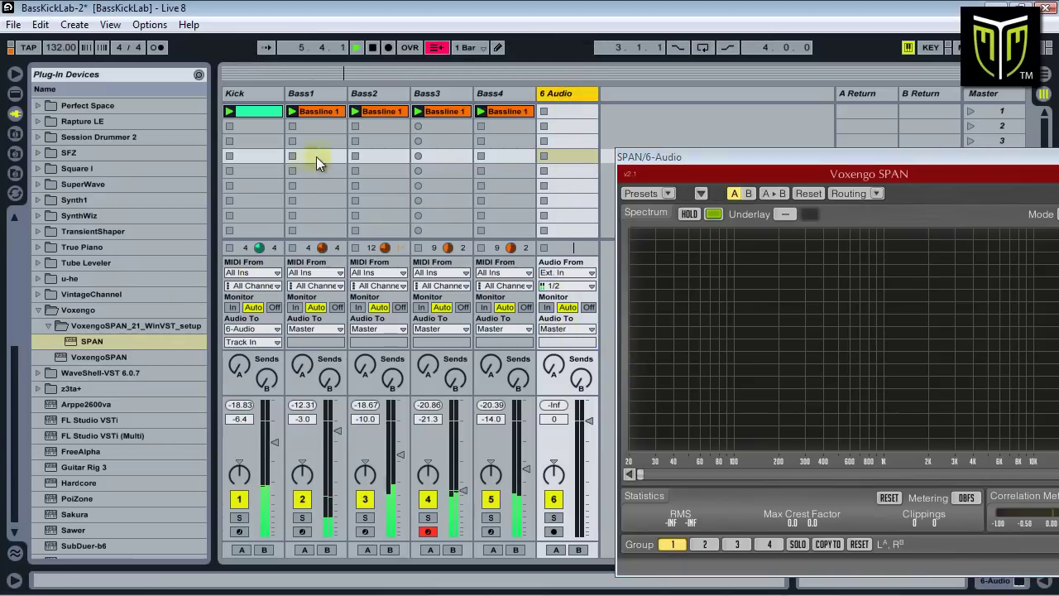
Set 6 Audio's Monitor to In and its Audio From to No Input
click(546, 308)
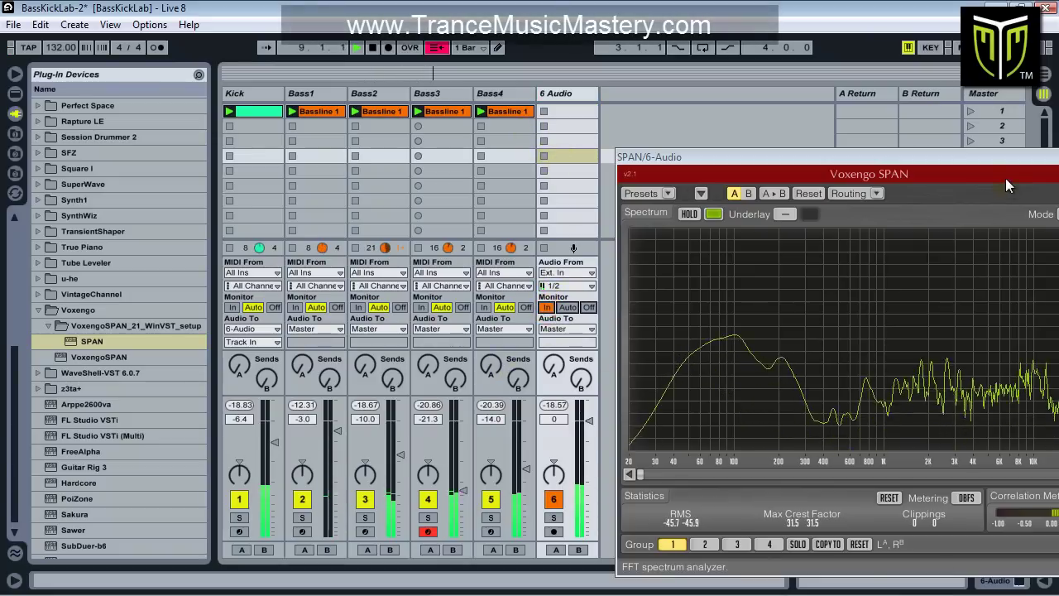
drag(999, 158, 780, 133)
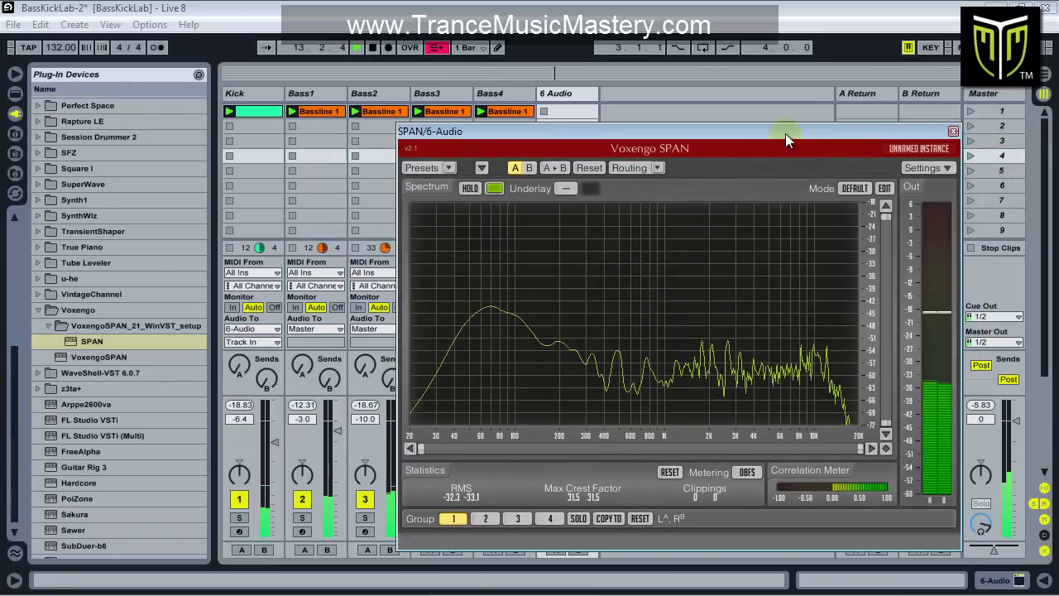
click(786, 133)
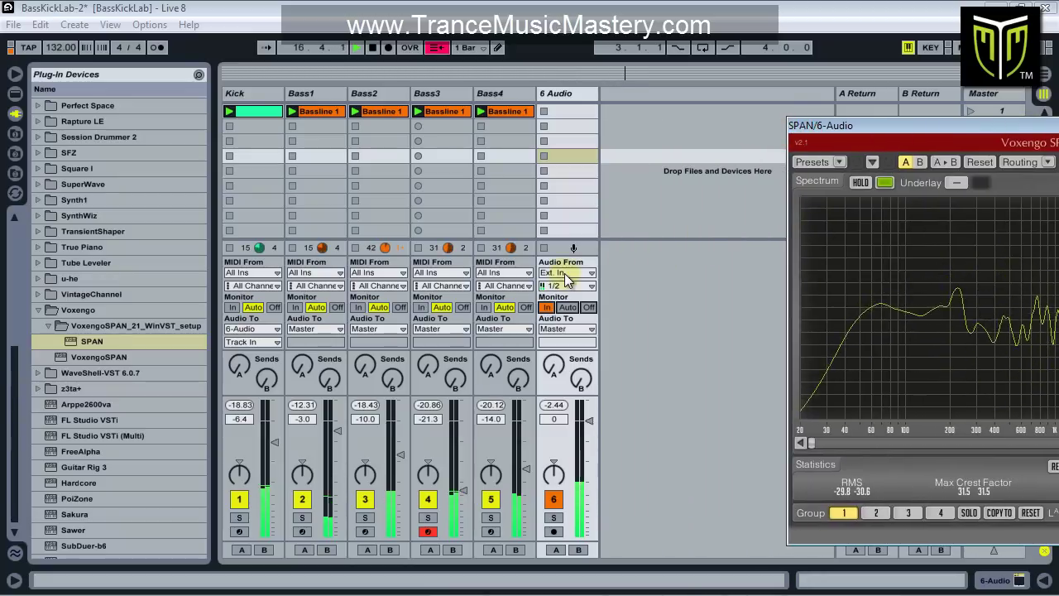
click(591, 271)
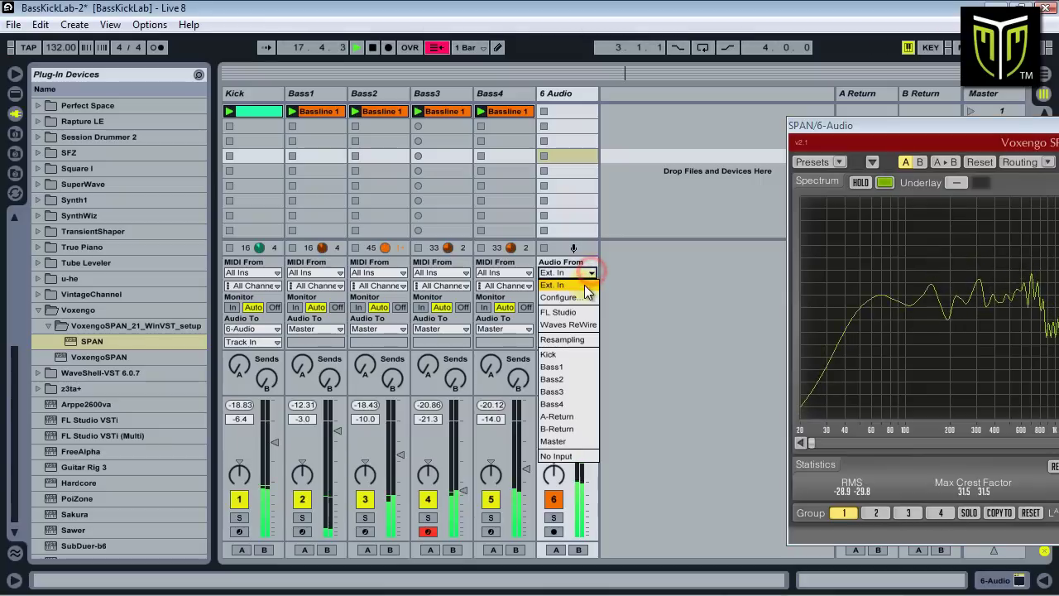
click(559, 456)
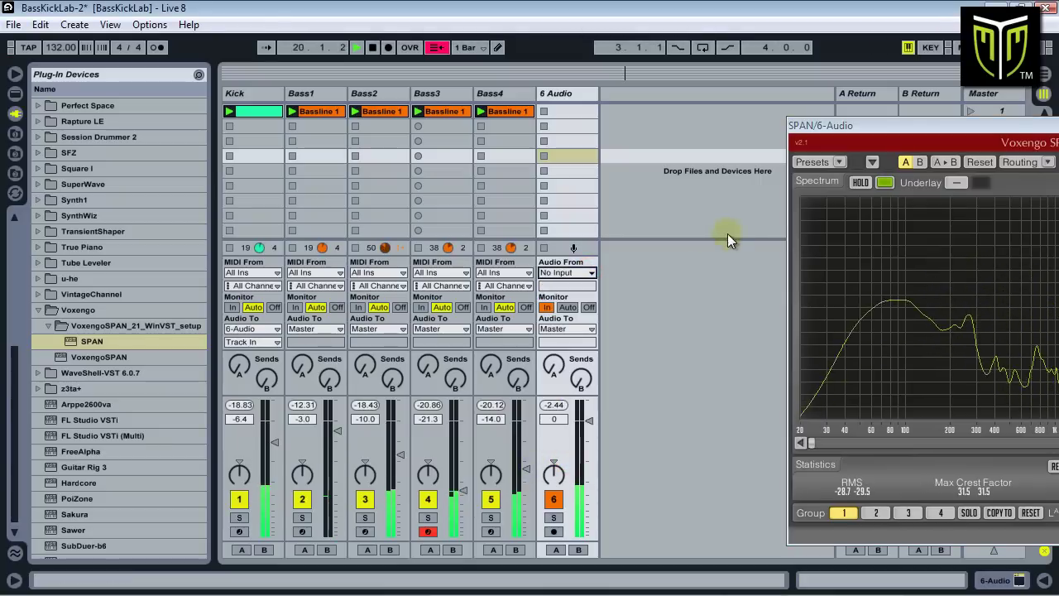
Send Bass1's output to 6-Audio and open its list of SPAN input pairs
drag(905, 128, 467, 67)
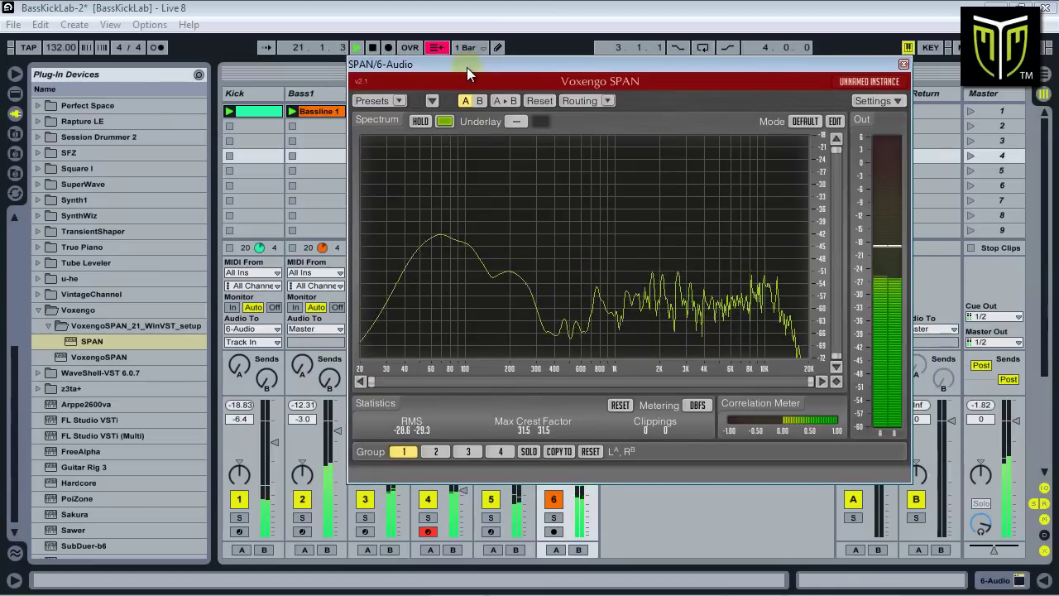
drag(533, 69, 888, 98)
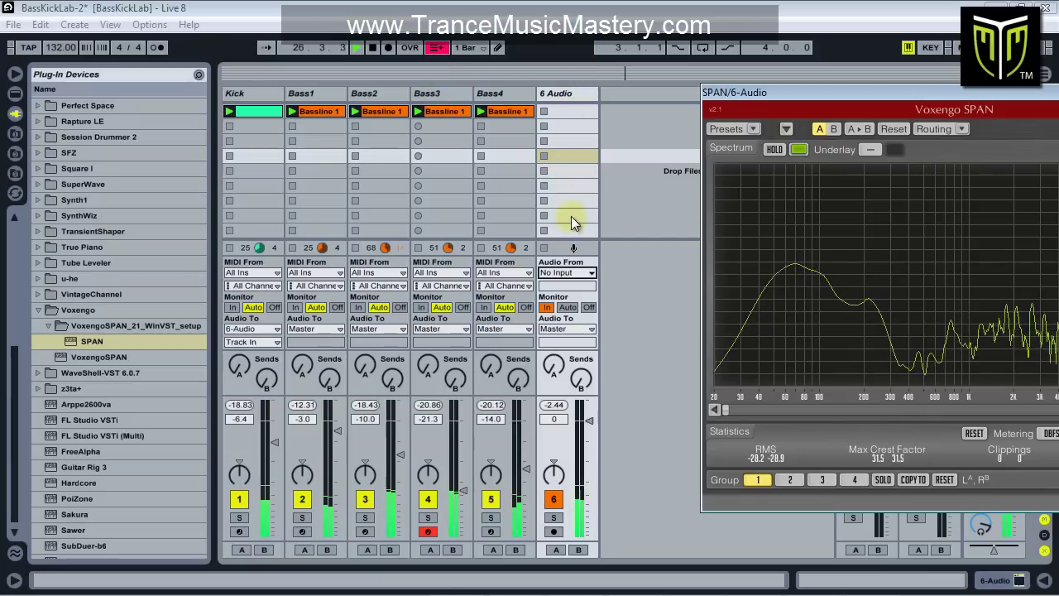
drag(758, 98, 422, 110)
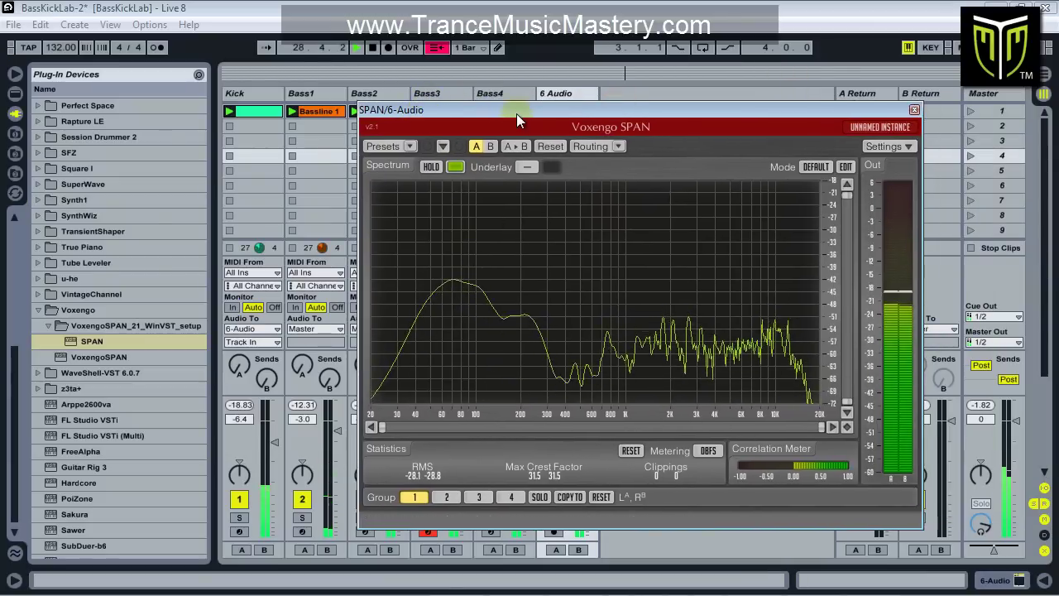
drag(519, 109, 816, 100)
click(315, 95)
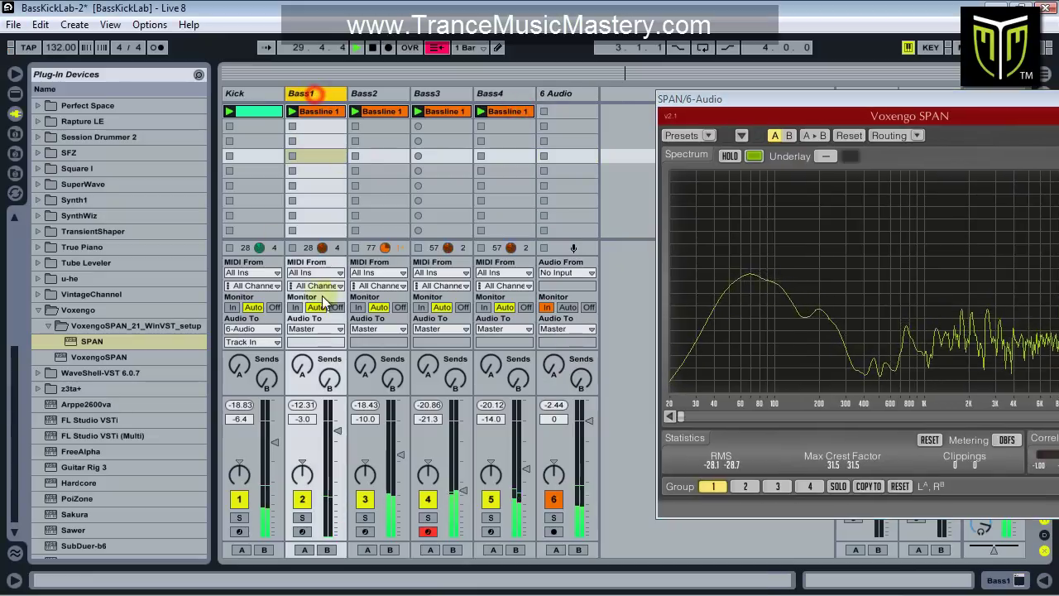
click(329, 330)
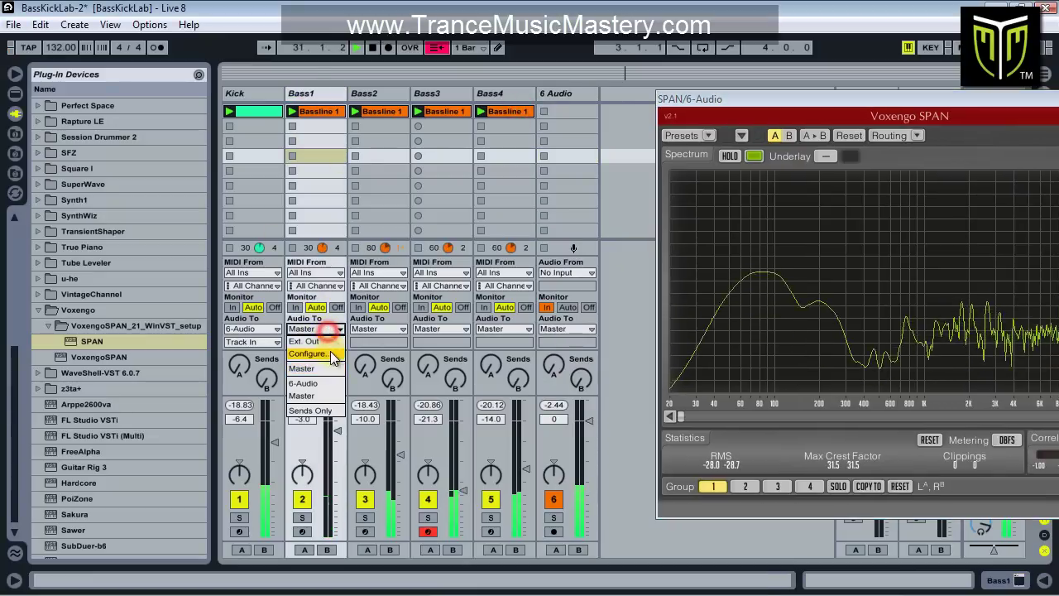
click(329, 378)
click(337, 343)
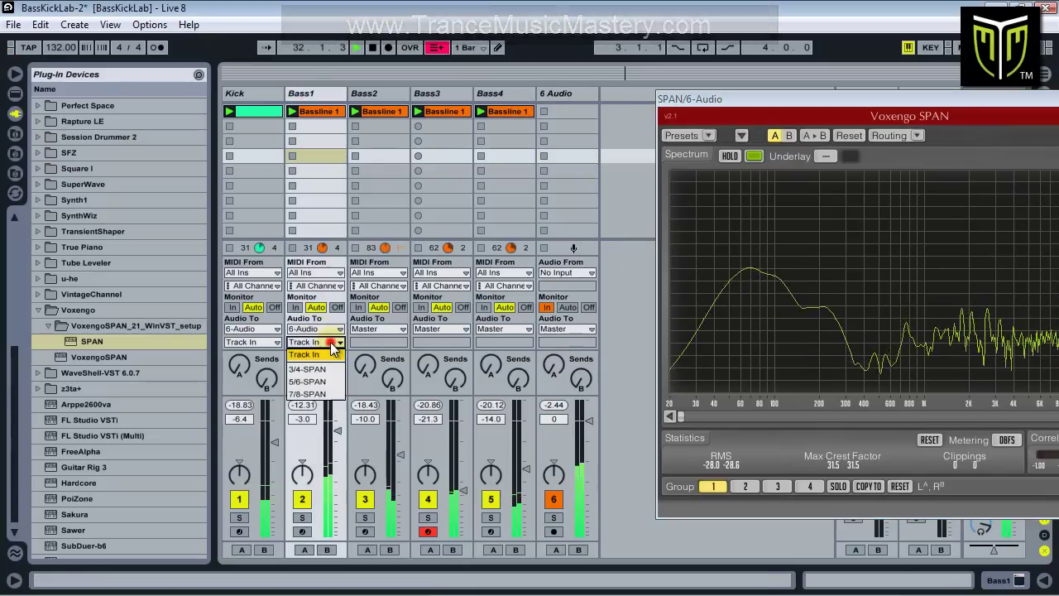
Leave Bass1 on Track In and deactivate the Kick, Bass2, Bass3 and Bass4 tracks
click(332, 354)
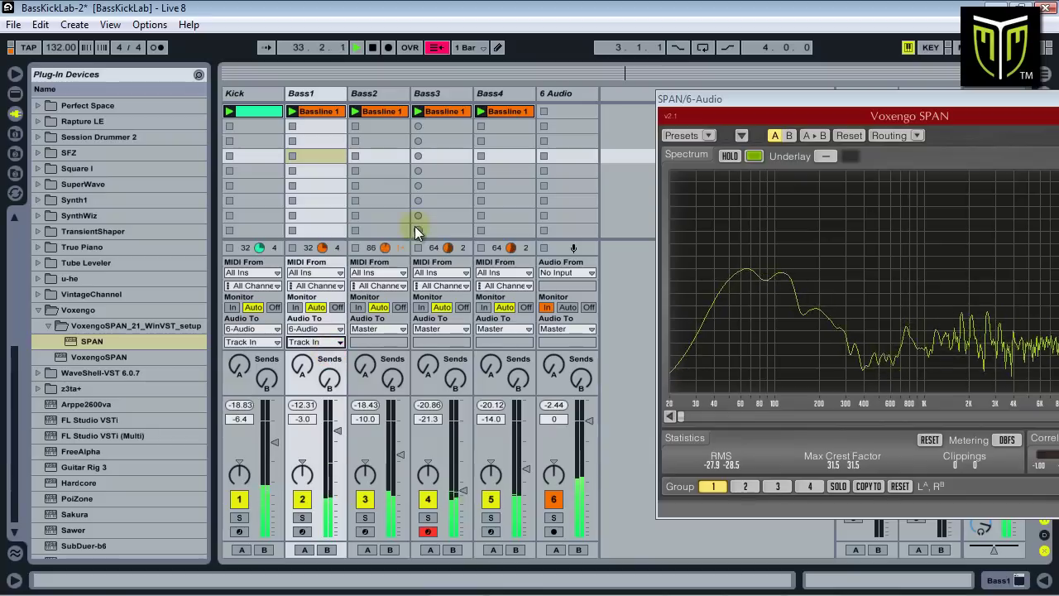
drag(752, 113, 521, 134)
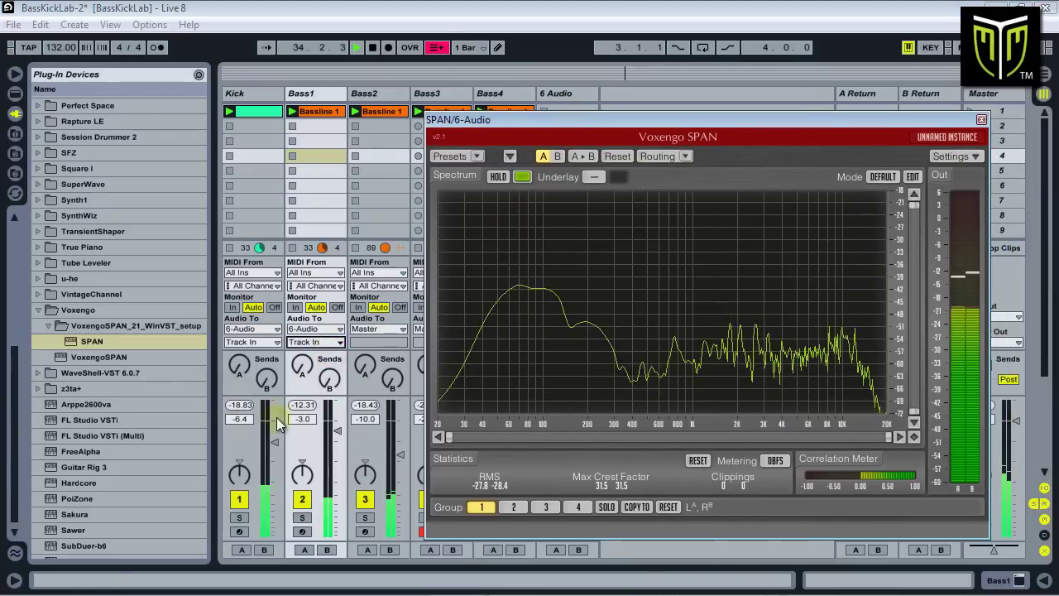
click(240, 500)
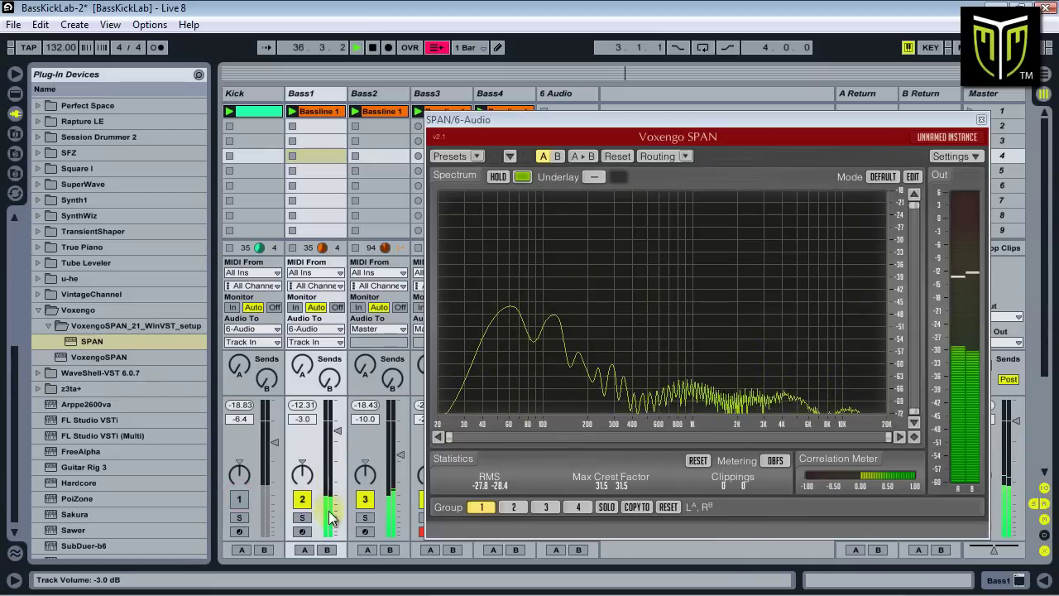
drag(627, 119, 815, 104)
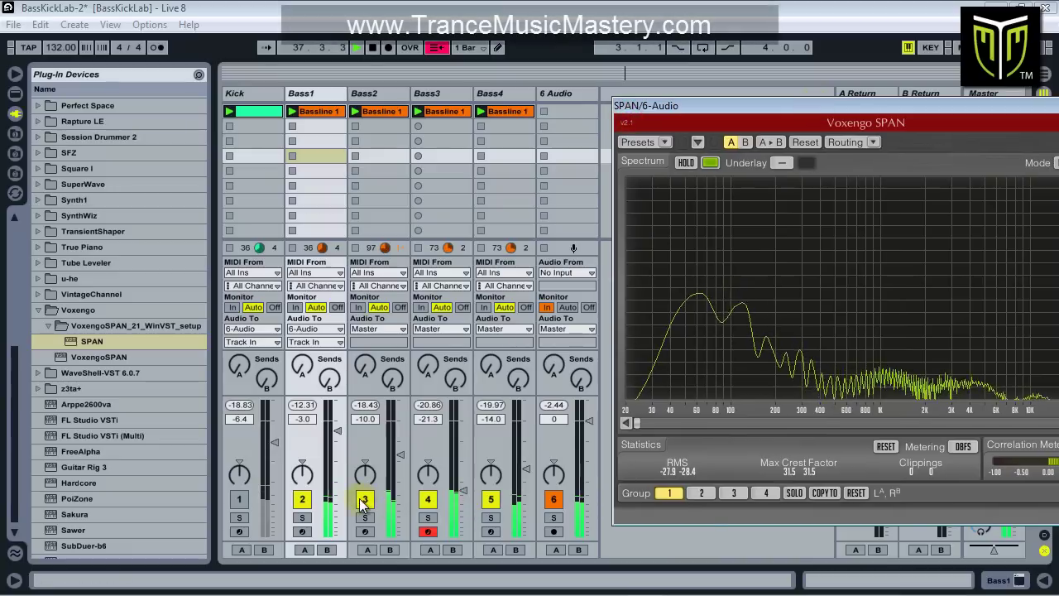
click(365, 498)
click(427, 499)
click(490, 499)
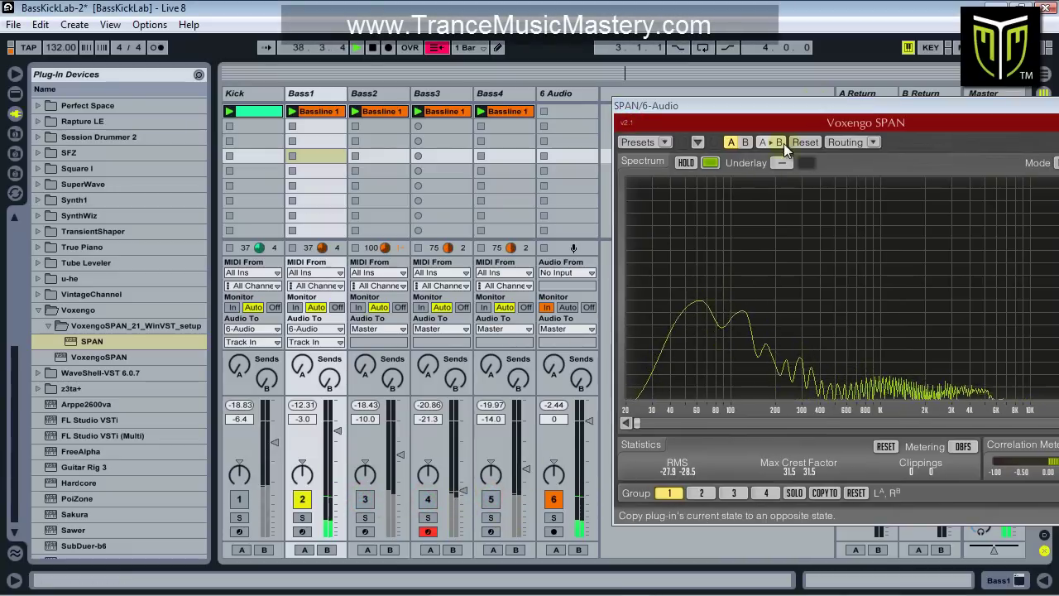
drag(805, 109, 609, 86)
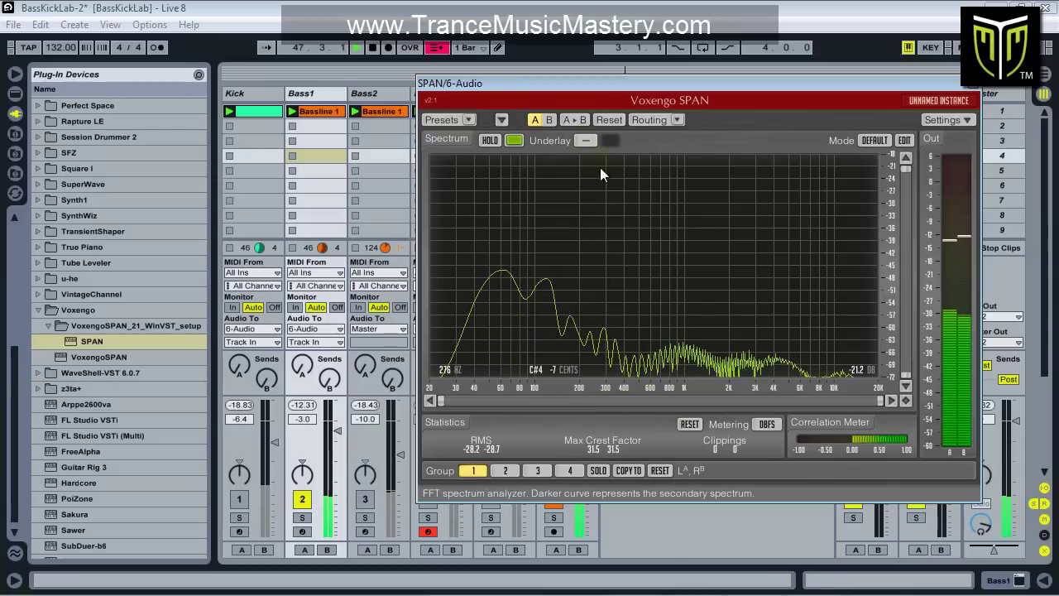
drag(651, 94, 676, 70)
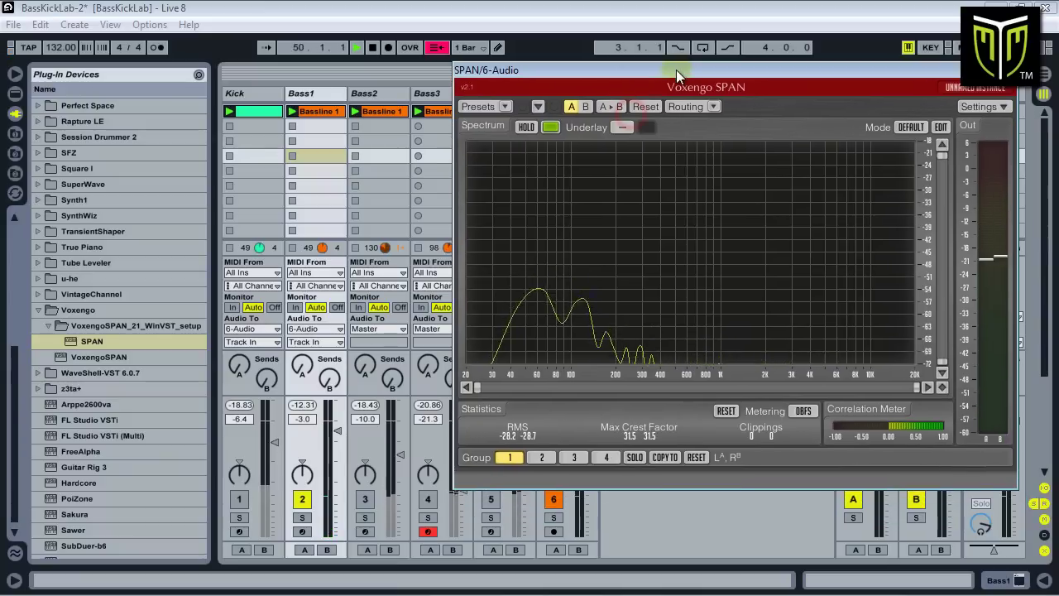
Toggle the Kick on and off to compare with Bass1, re-enable it, and open SPAN's Channel Routing
click(241, 499)
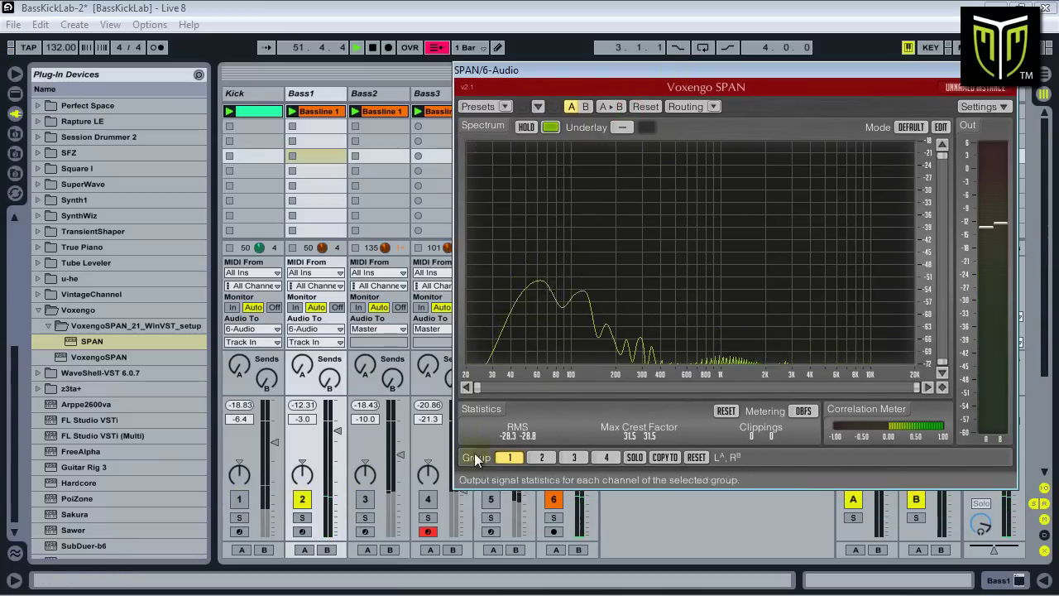
click(239, 499)
click(239, 500)
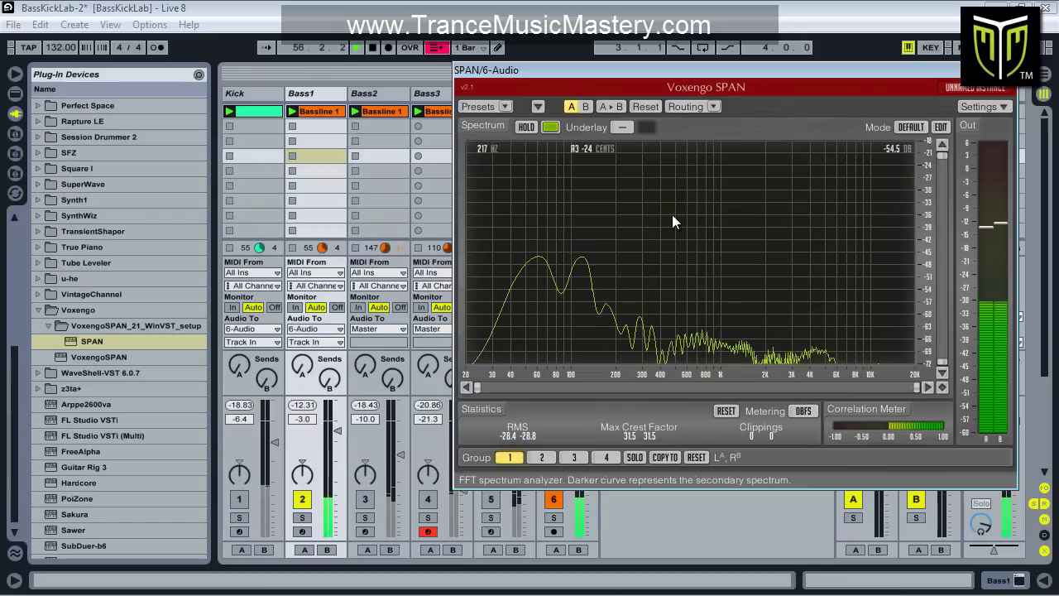
drag(759, 75, 720, 109)
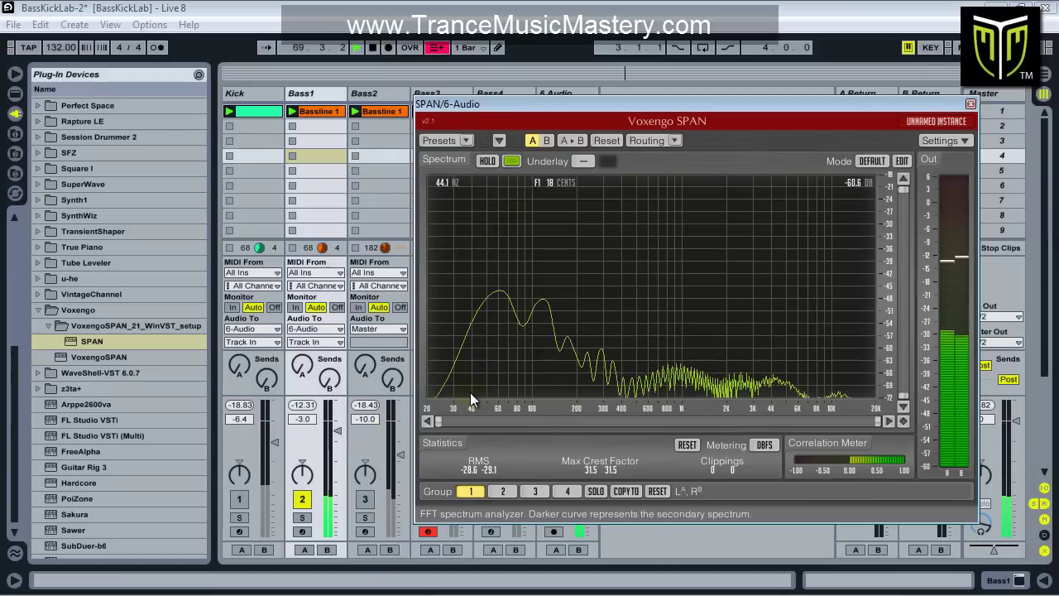
click(239, 498)
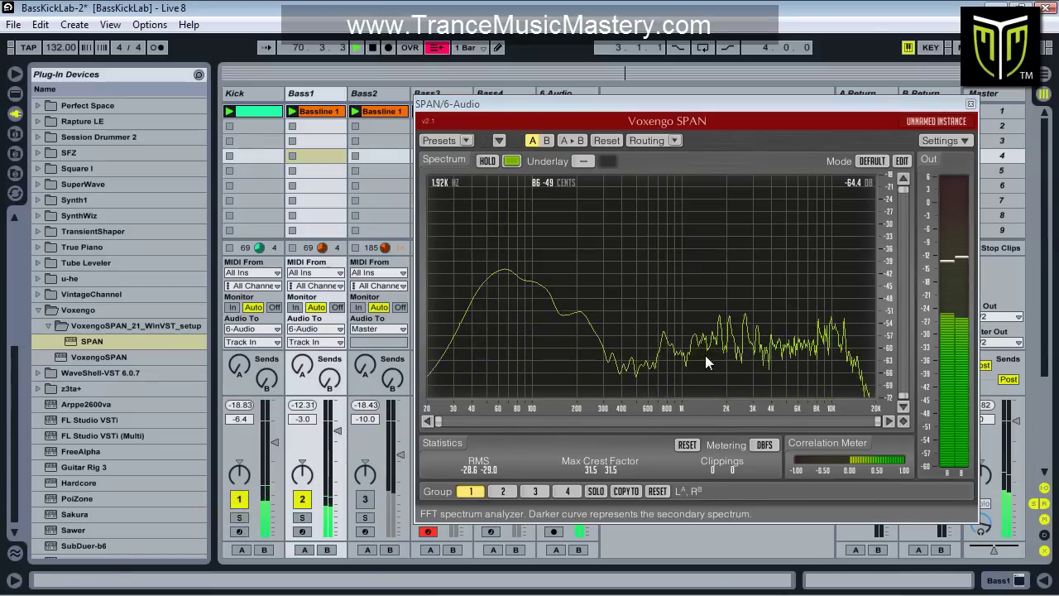
click(657, 141)
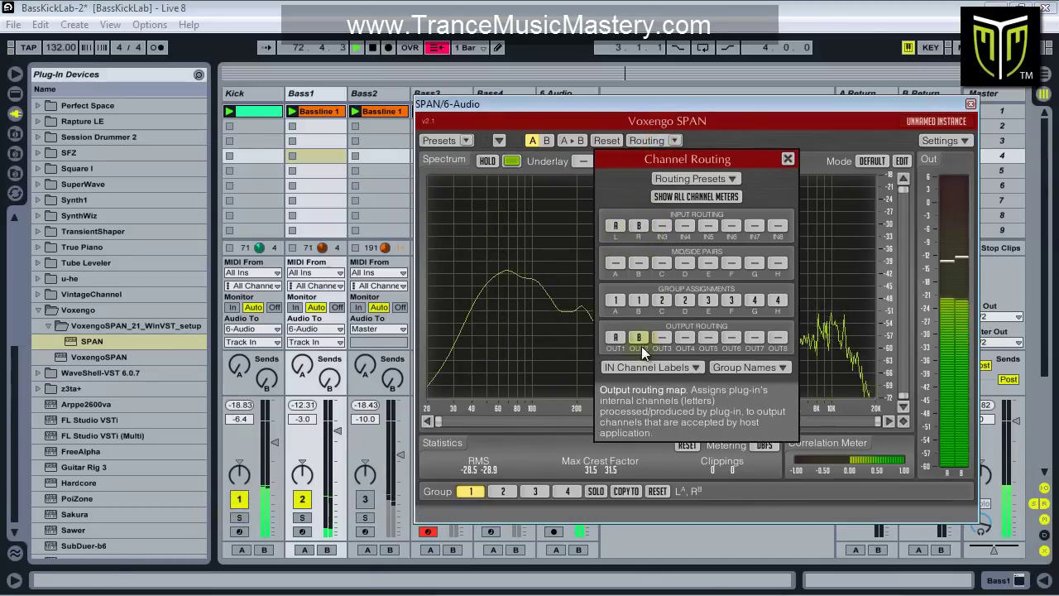
drag(707, 158, 776, 149)
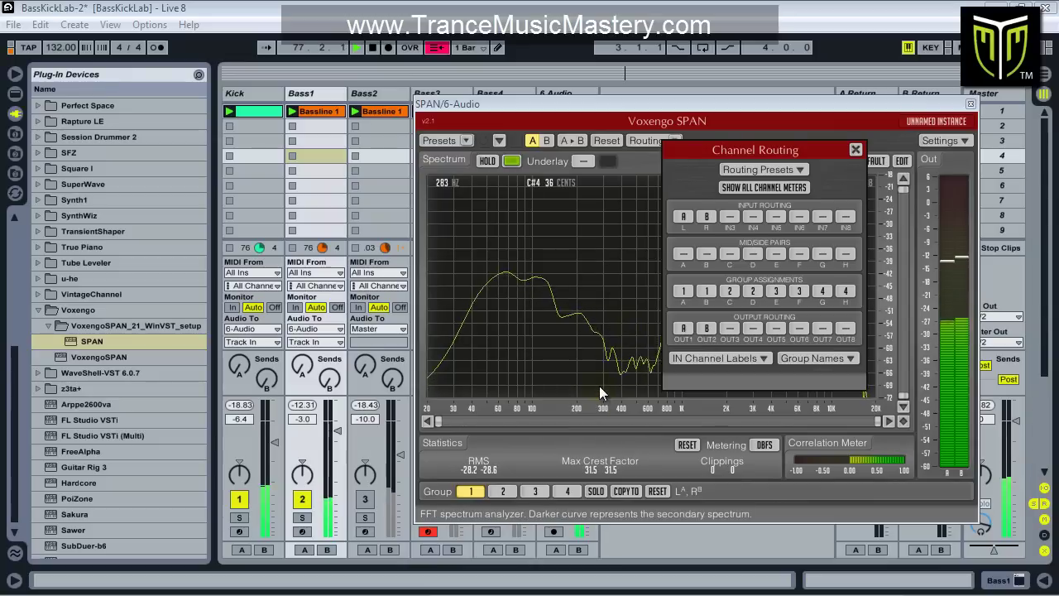
drag(718, 146, 620, 150)
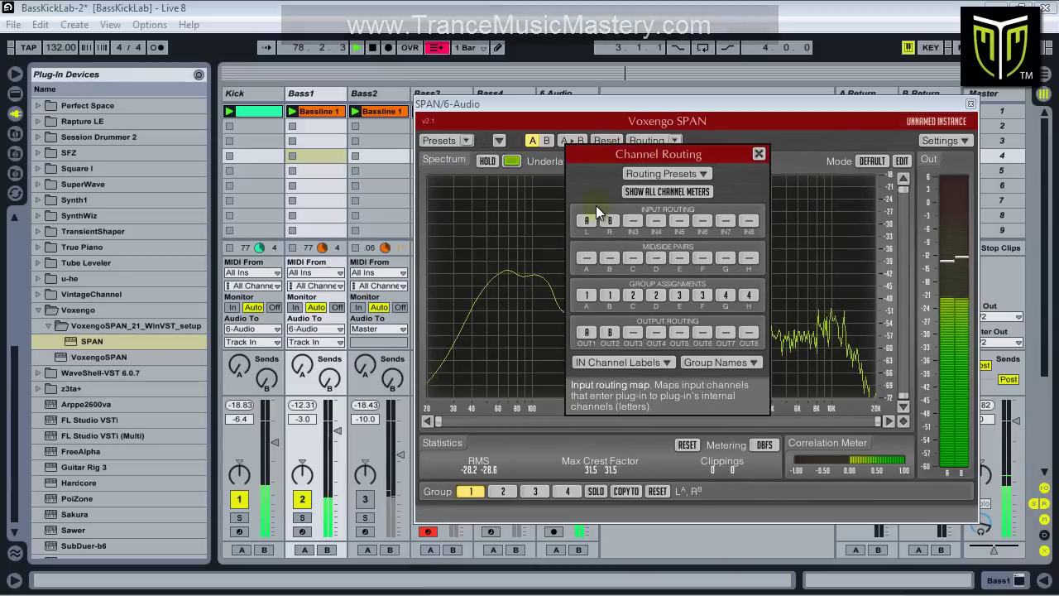
mouse_move(730, 151)
mouse_down()
mouse_move(744, 168)
mouse_move(748, 151)
mouse_up()
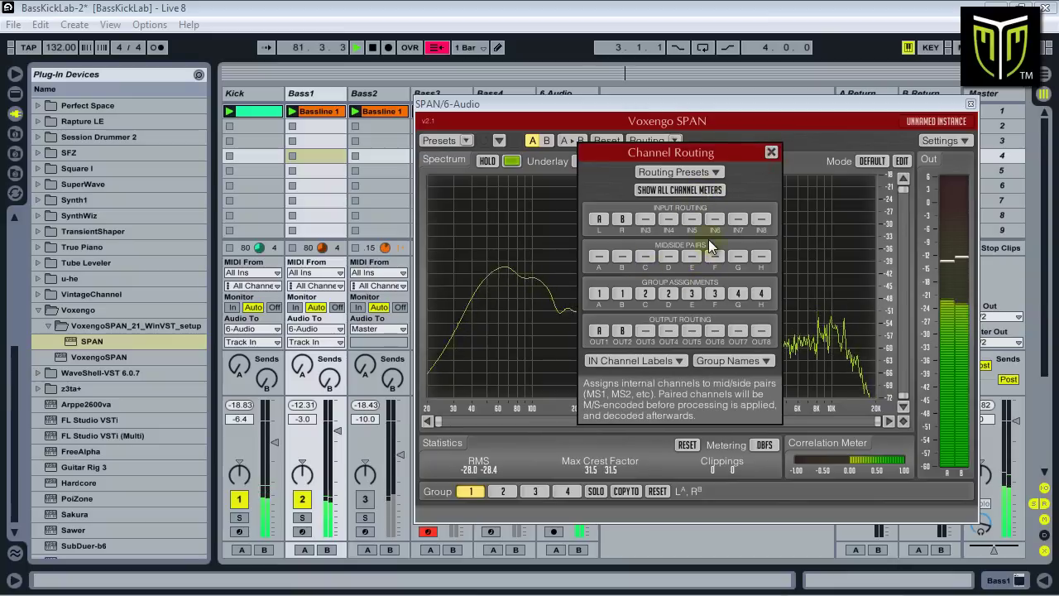
mouse_move(758, 153)
mouse_down()
mouse_move(745, 147)
mouse_move(754, 150)
mouse_up()
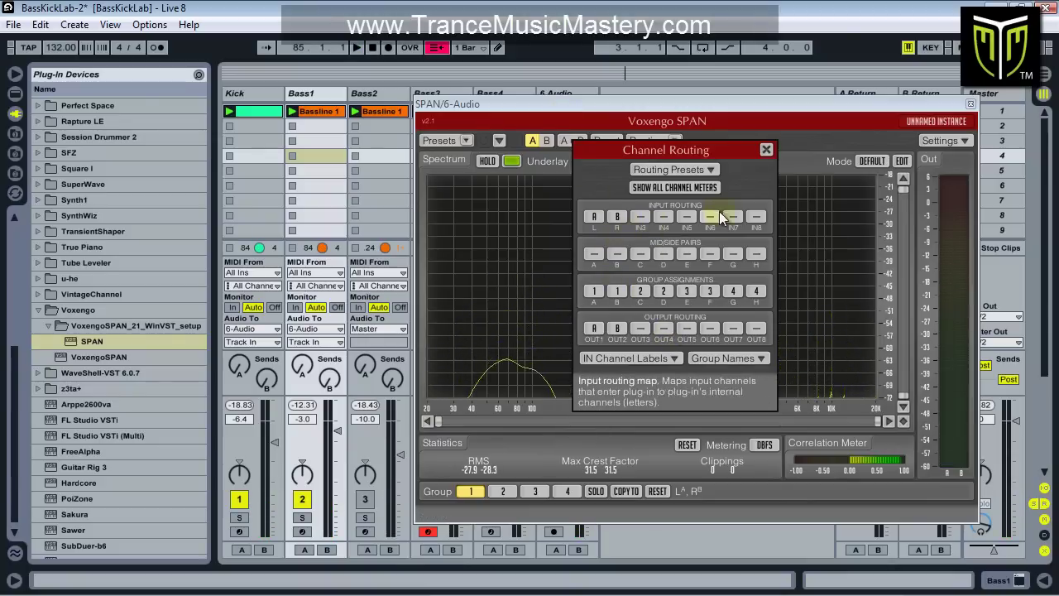
drag(726, 149, 713, 176)
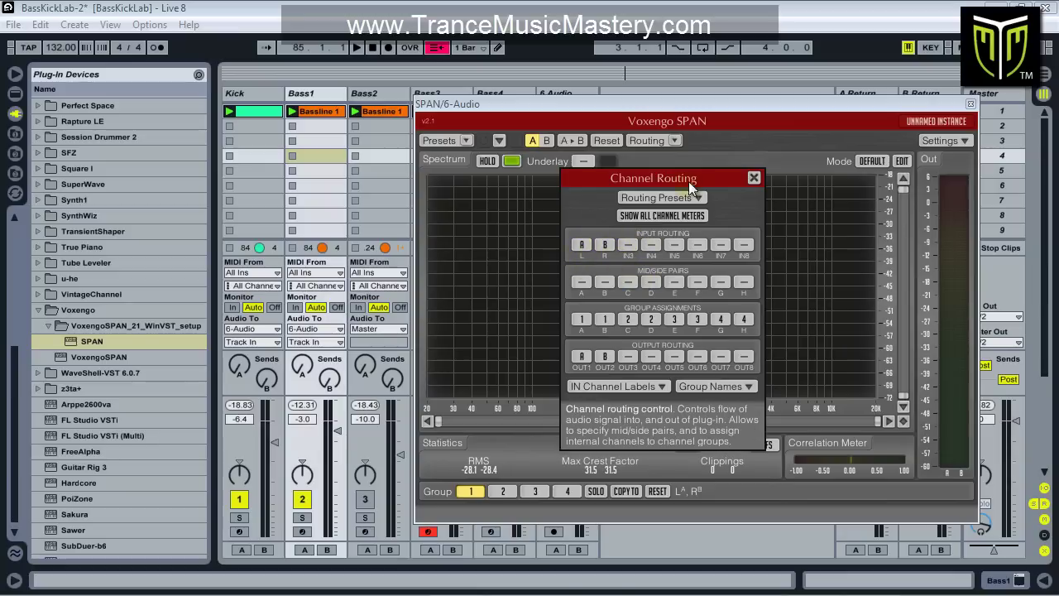
drag(688, 182, 661, 176)
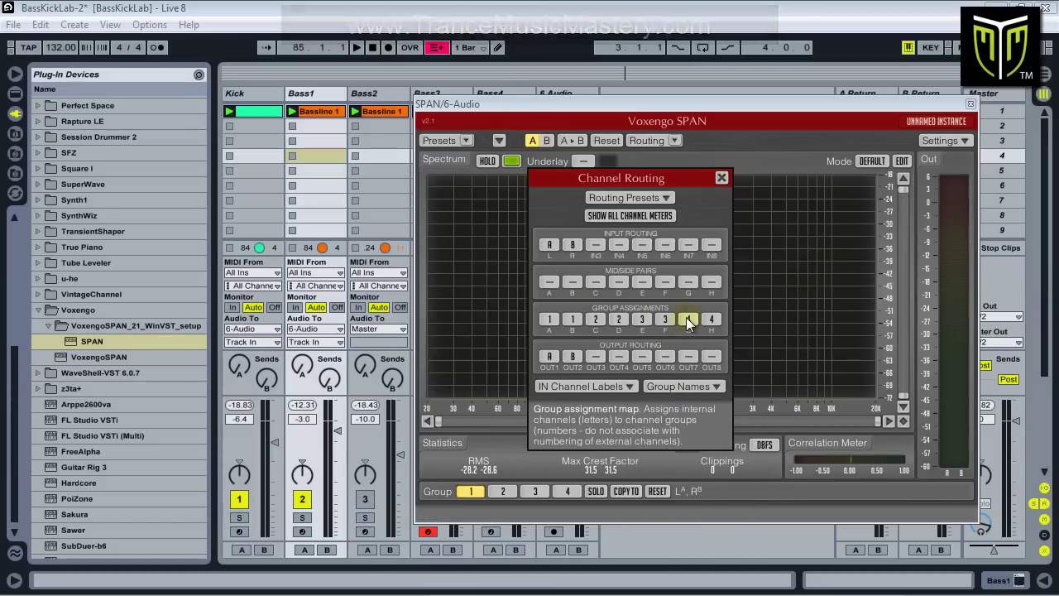
drag(588, 175, 639, 149)
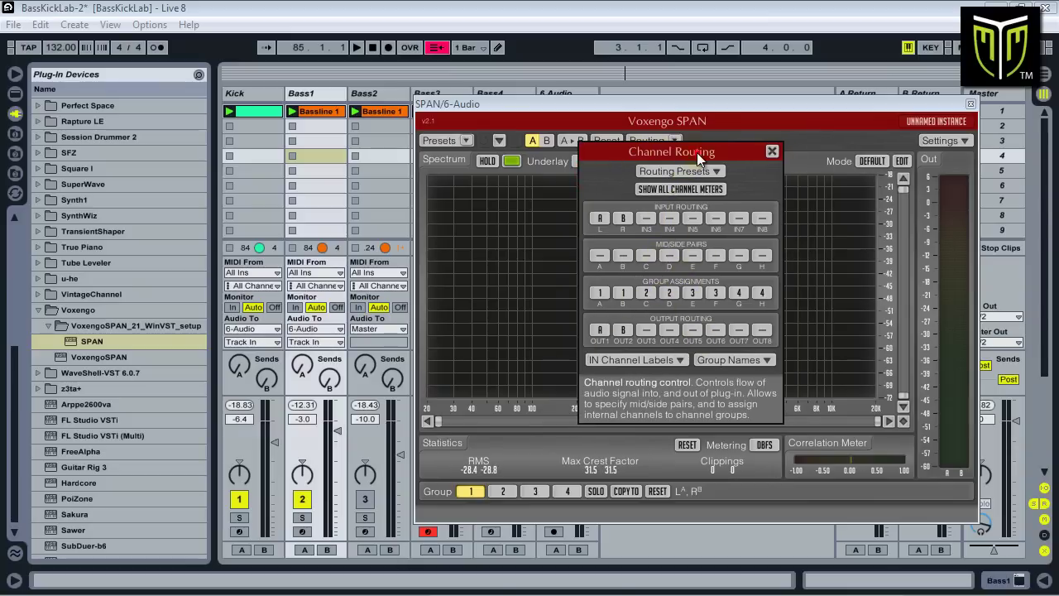
drag(697, 152, 683, 176)
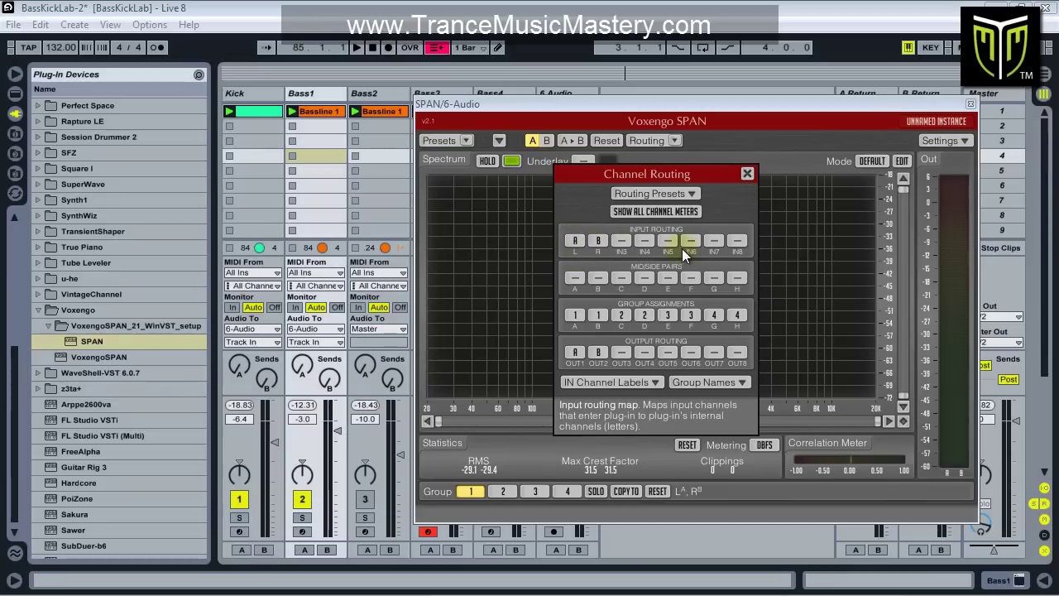
Assign SPAN inputs IN3–IN8 to internal channels C, D, E, F, G and H
click(575, 240)
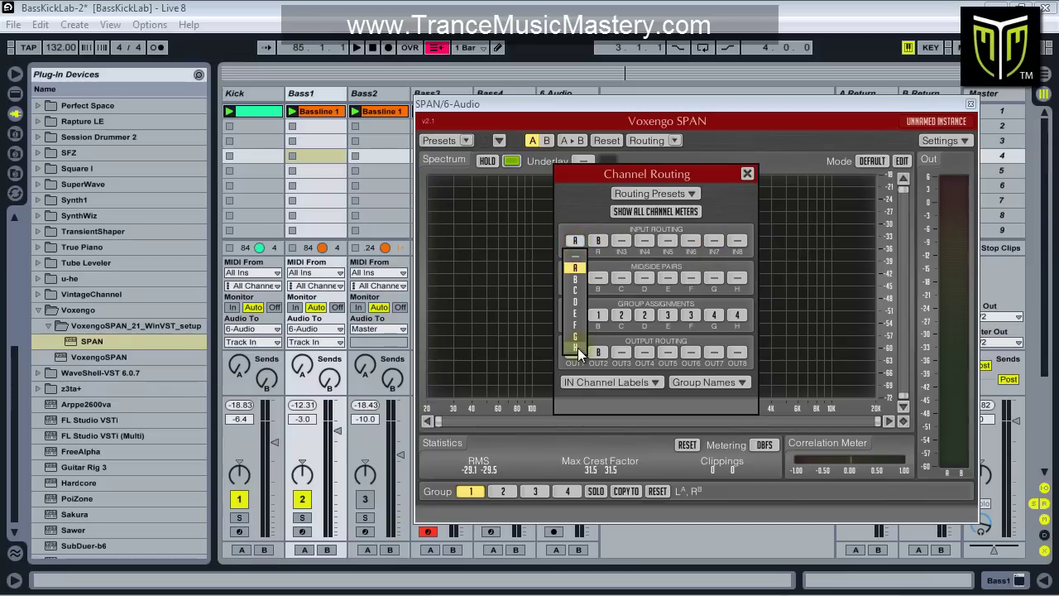
click(619, 241)
click(617, 240)
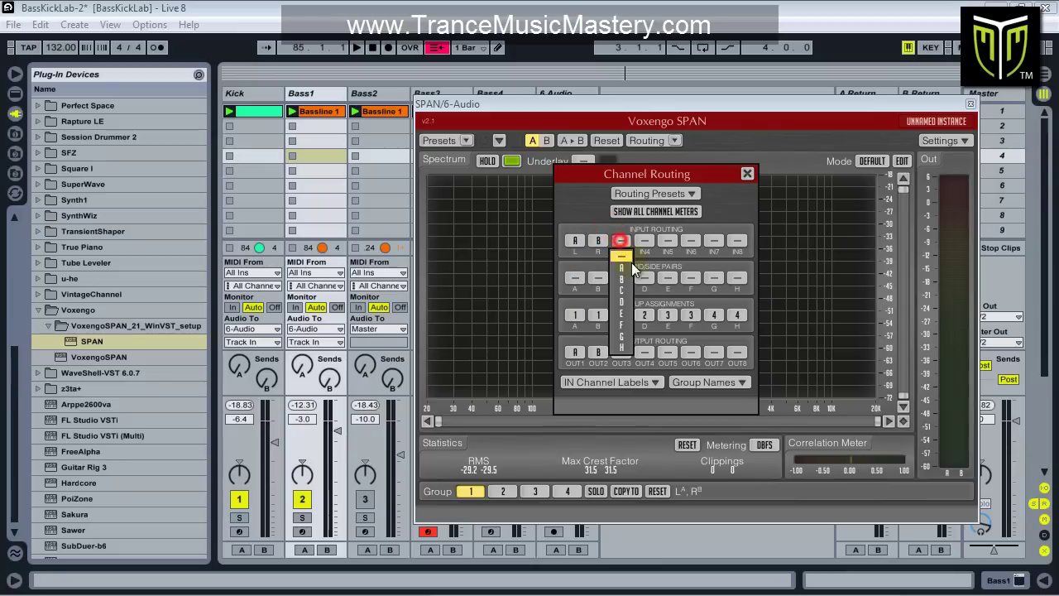
click(622, 288)
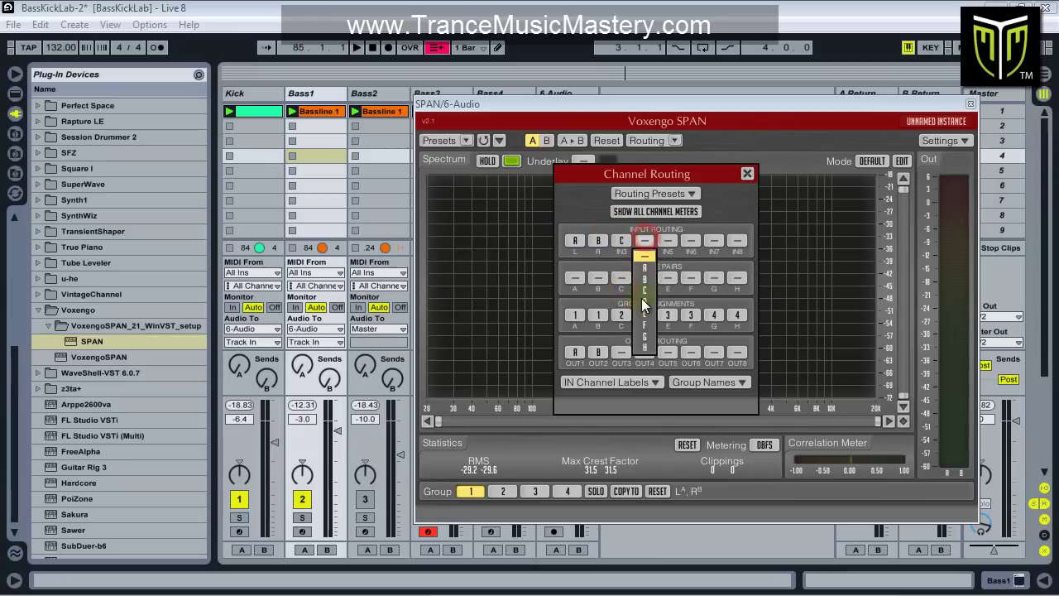
click(668, 240)
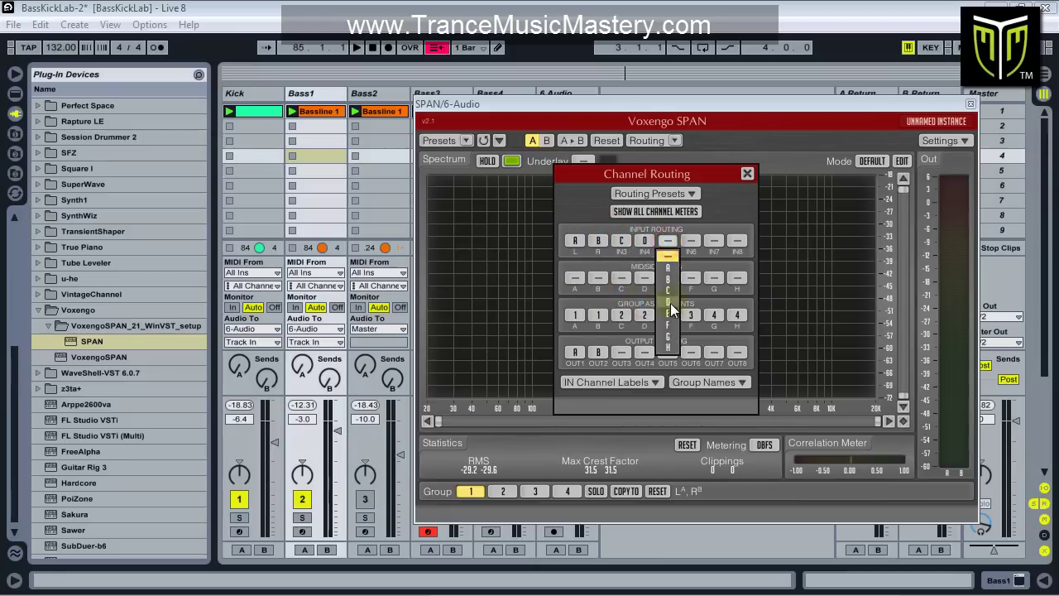
click(668, 312)
click(691, 240)
click(691, 324)
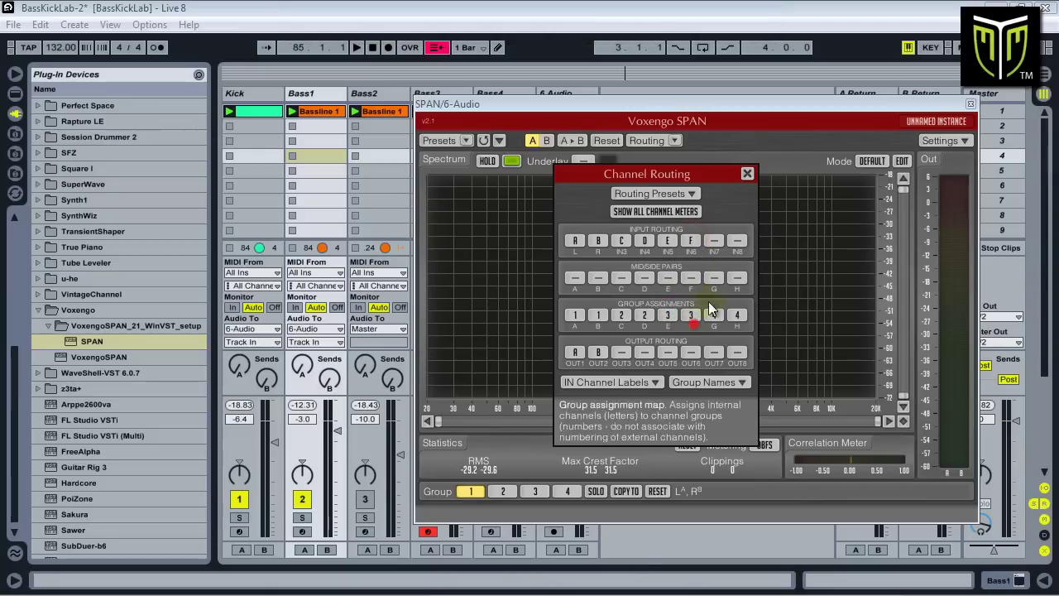
click(715, 241)
click(717, 338)
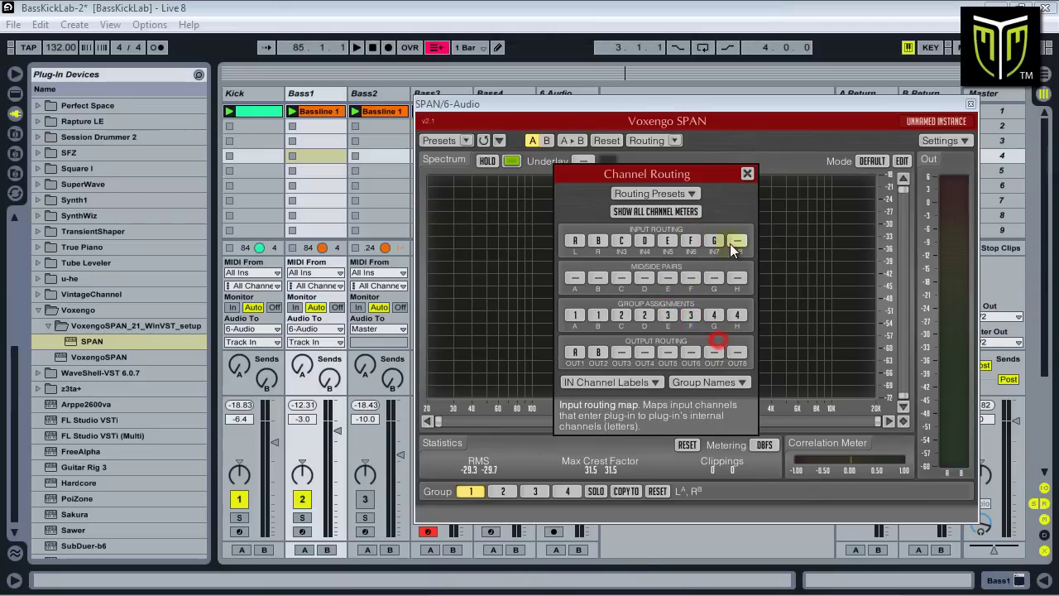
click(736, 242)
click(729, 349)
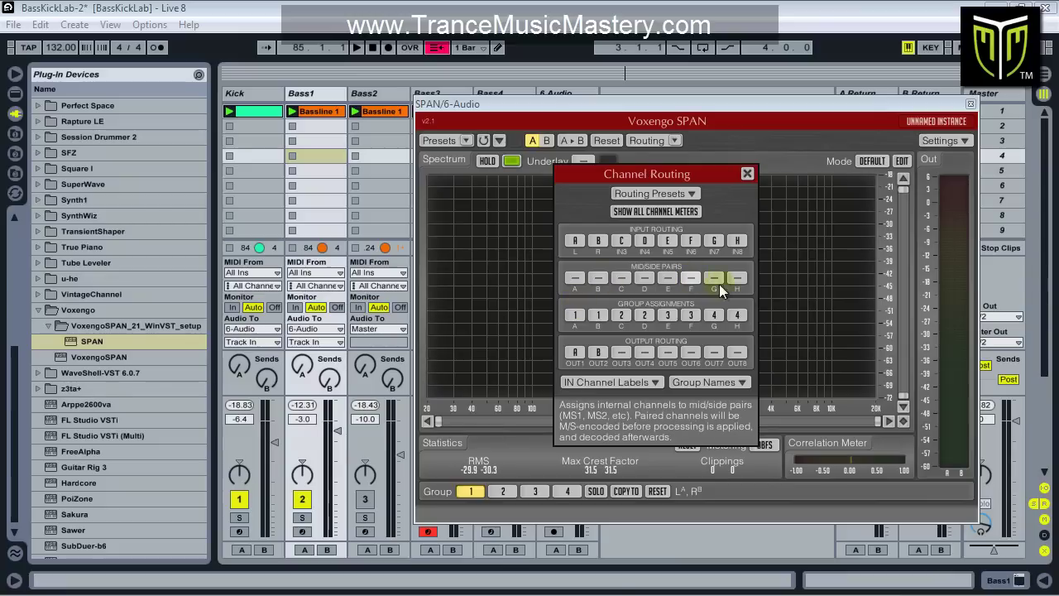
click(574, 314)
click(573, 314)
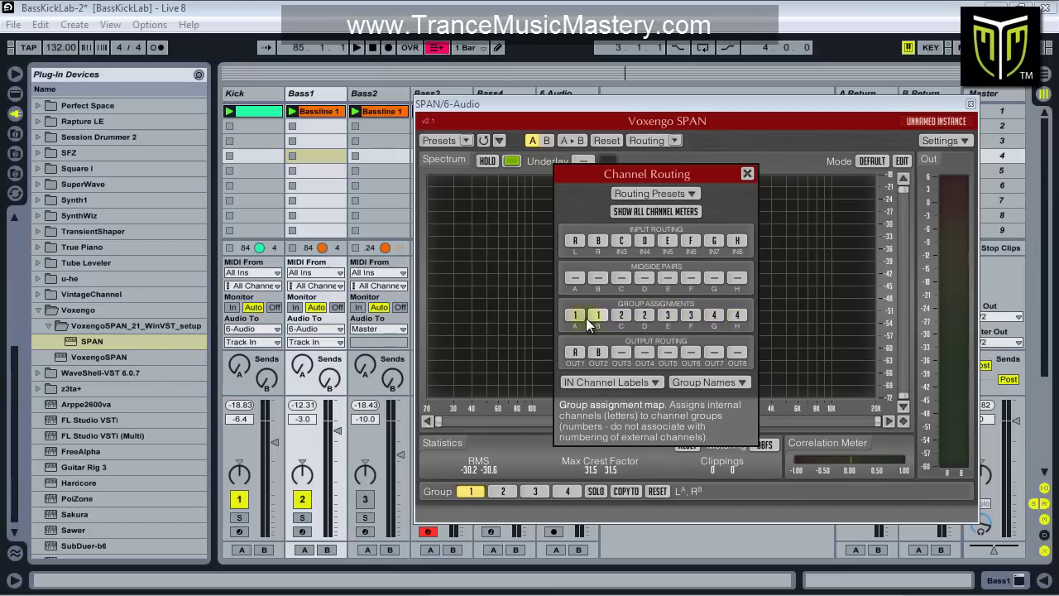
click(737, 314)
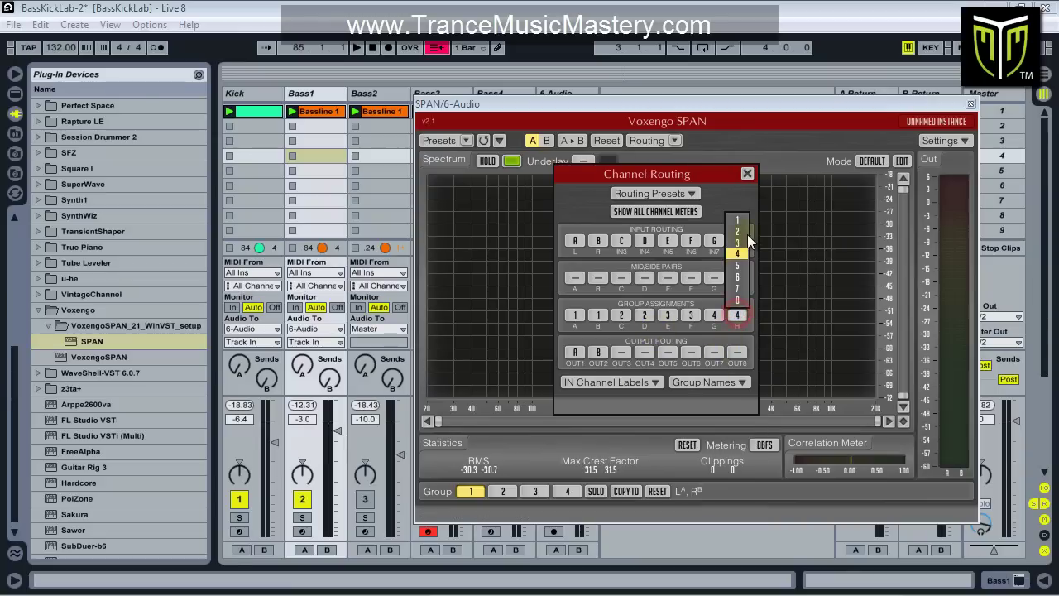
click(737, 313)
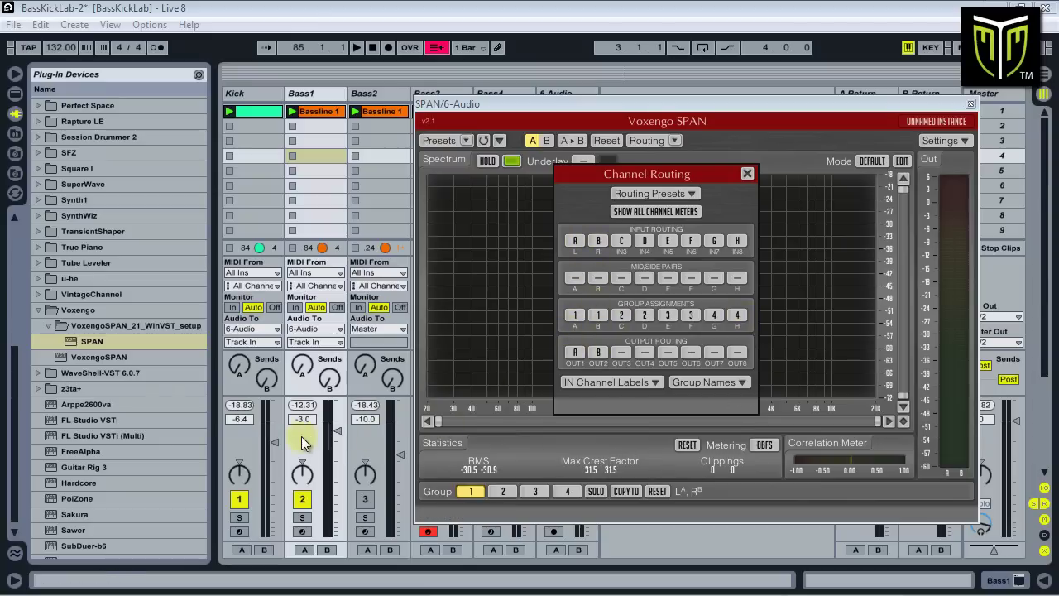
click(258, 95)
click(311, 94)
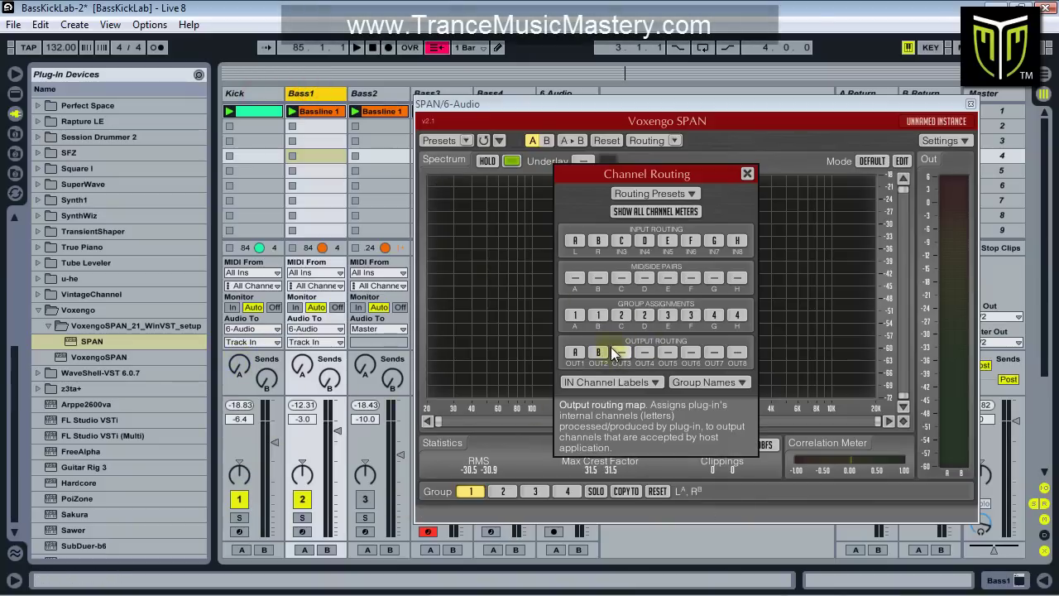
Play the set, pan the Kick track to 50L, and check channel B feeds output 2
key(space)
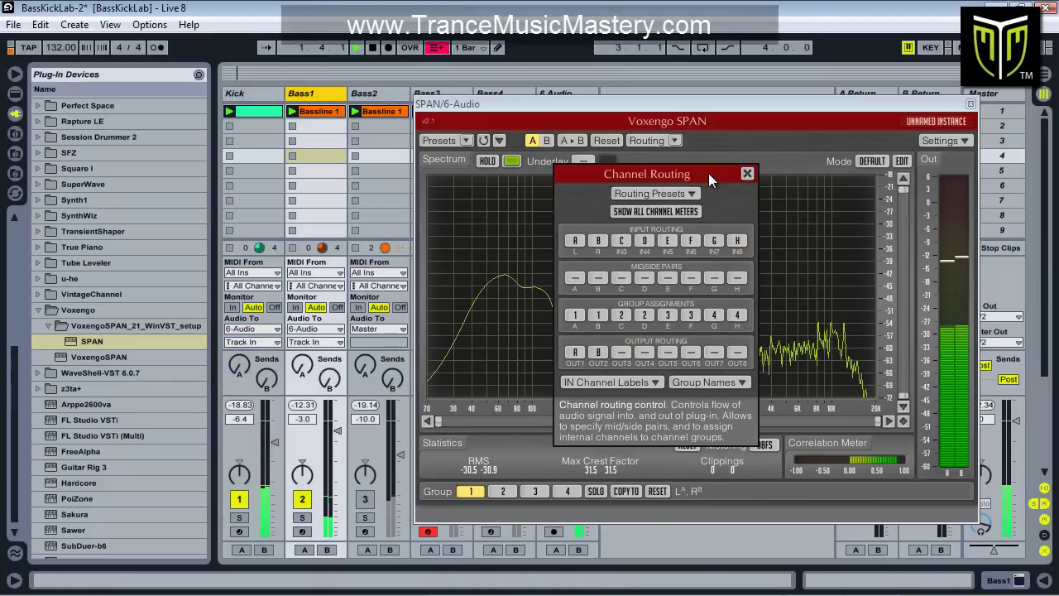
drag(708, 173, 909, 125)
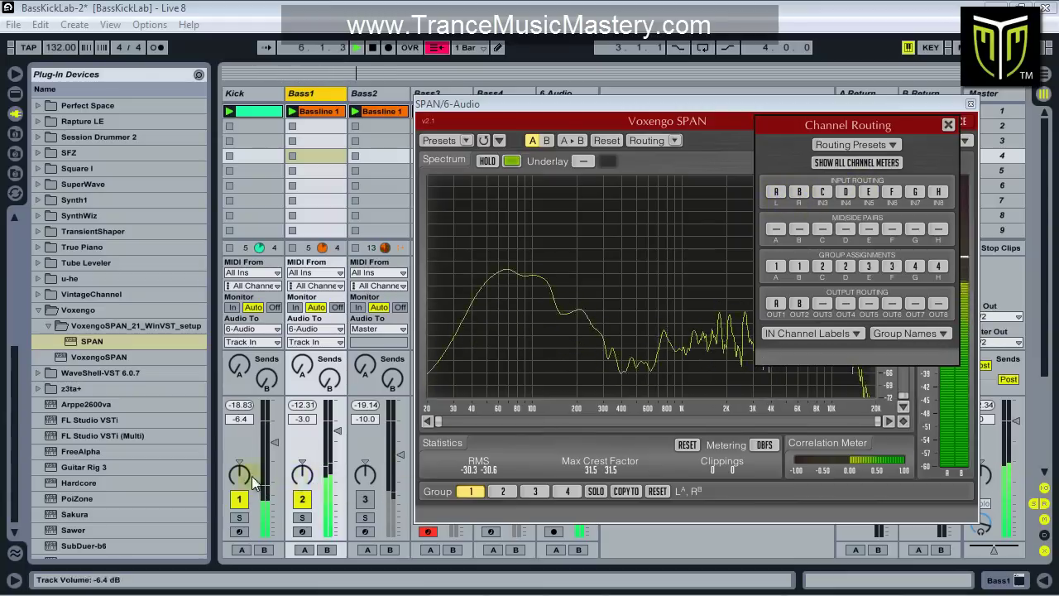
drag(242, 475, 303, 482)
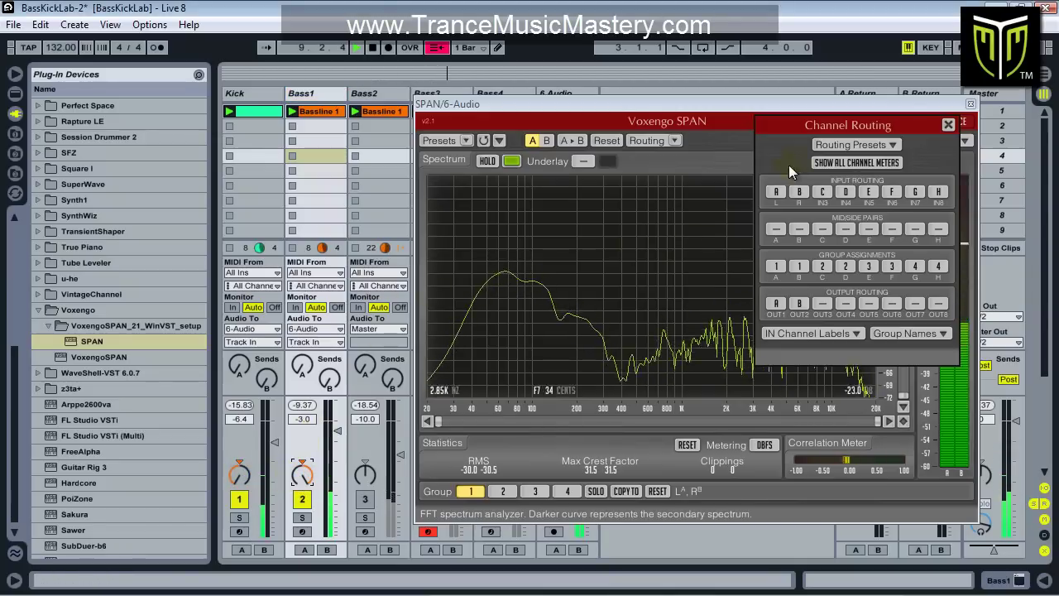
drag(821, 119, 635, 166)
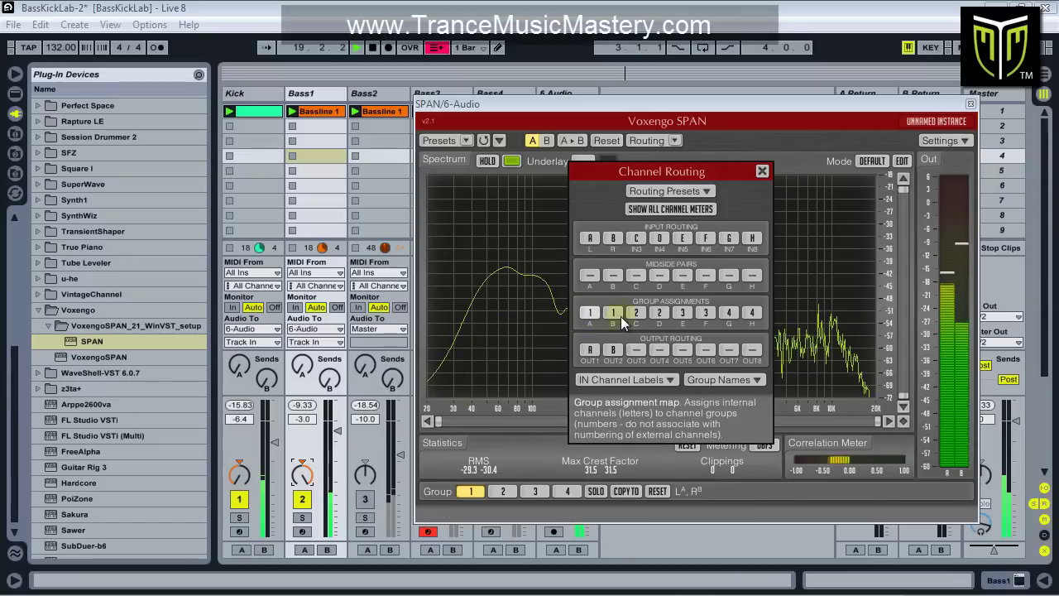
drag(708, 175, 933, 67)
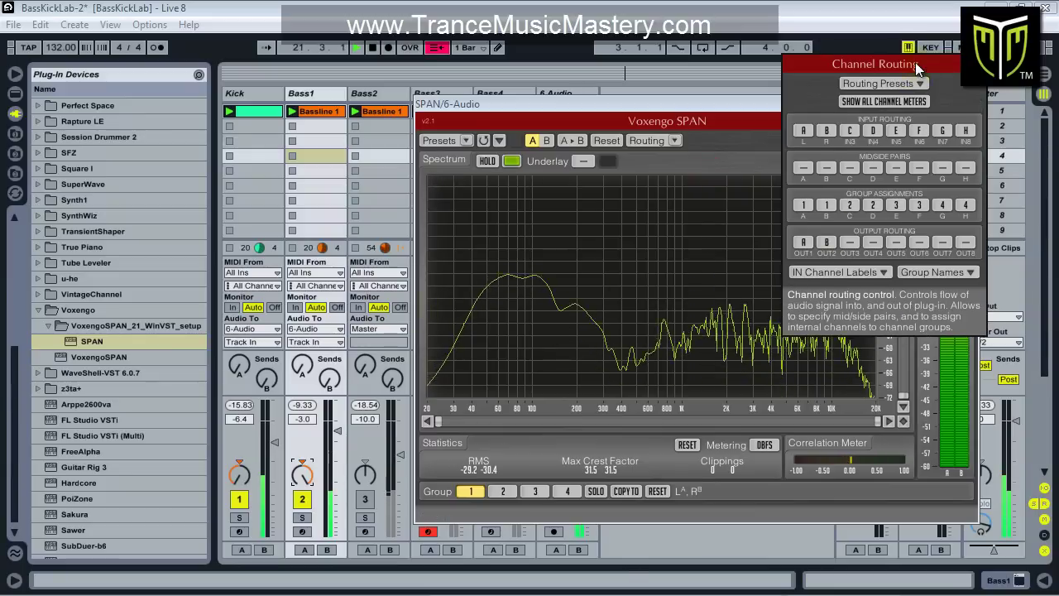
drag(915, 62, 737, 69)
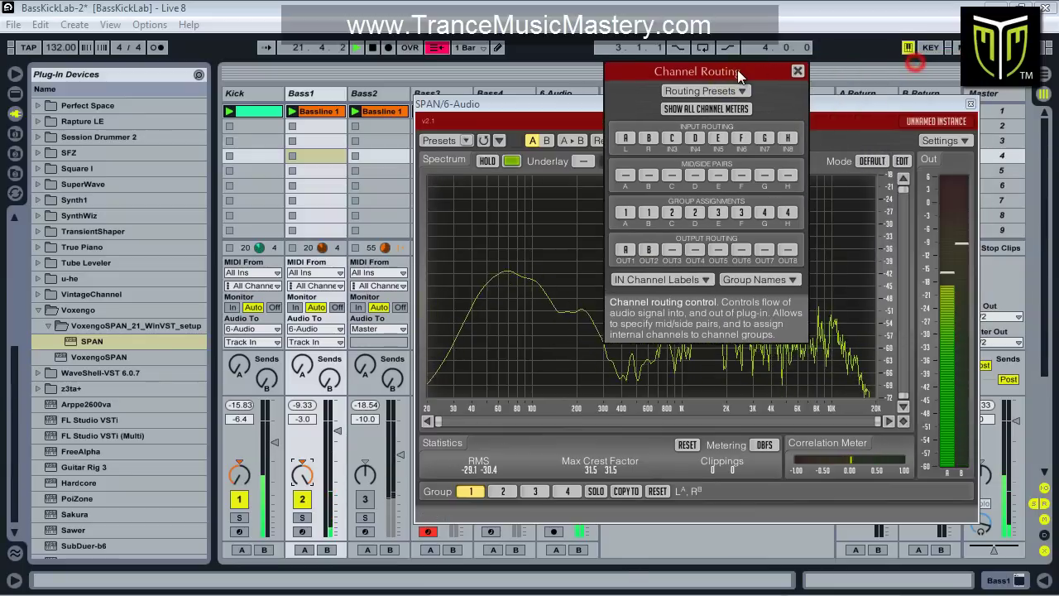
click(648, 250)
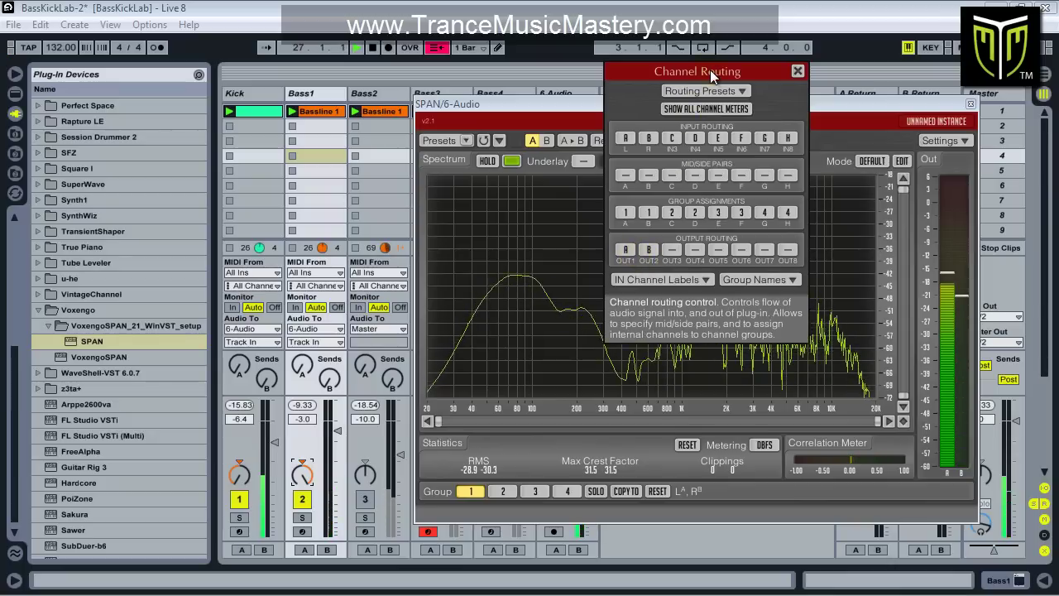
Put SPAN channel B into group 2, view group 2's spectrum, then return to group 1
drag(710, 69, 718, 117)
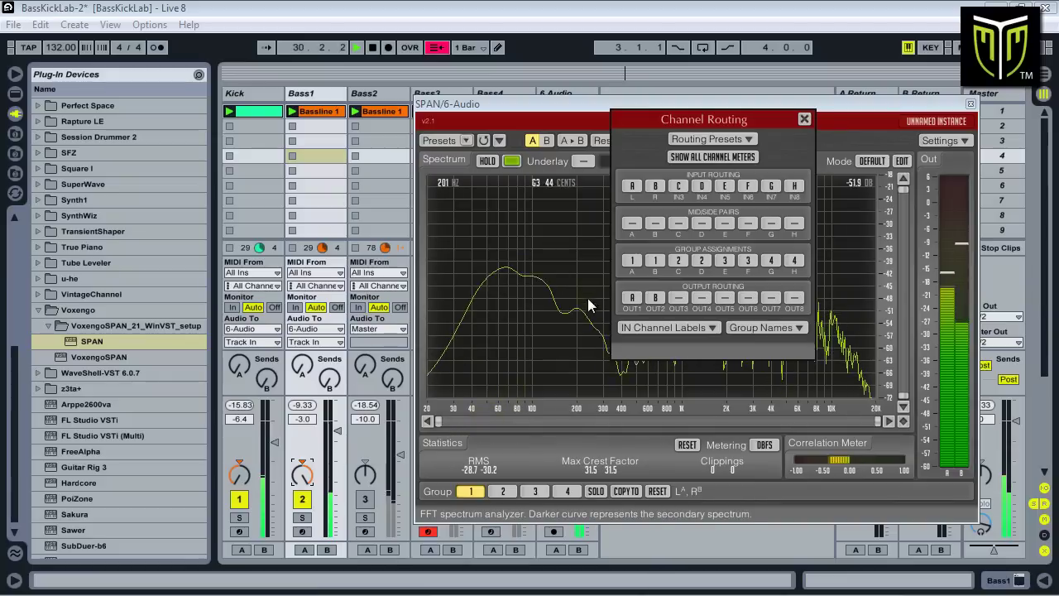
click(657, 261)
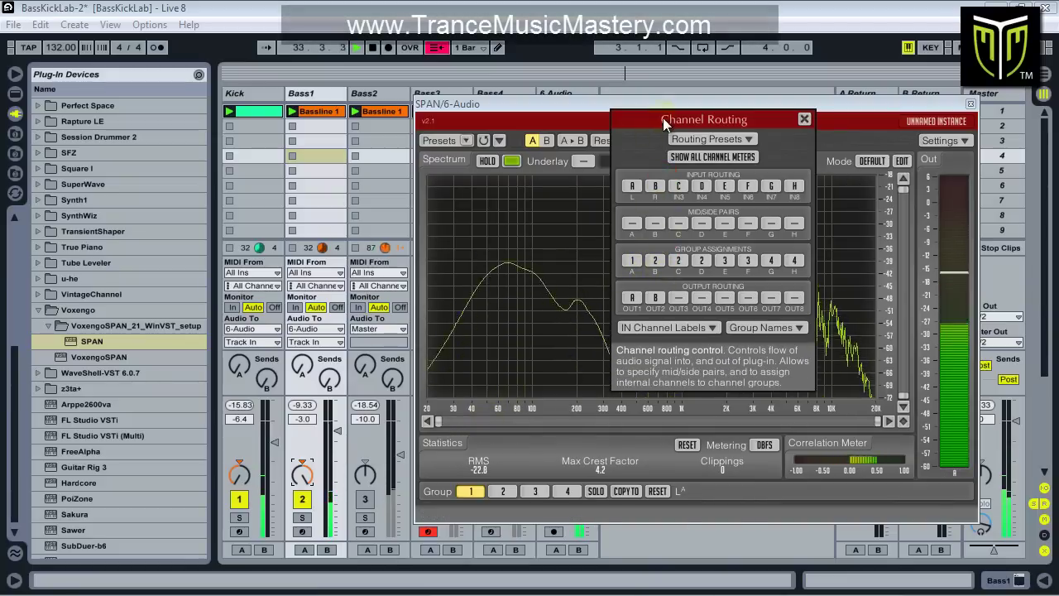
drag(666, 124, 706, 169)
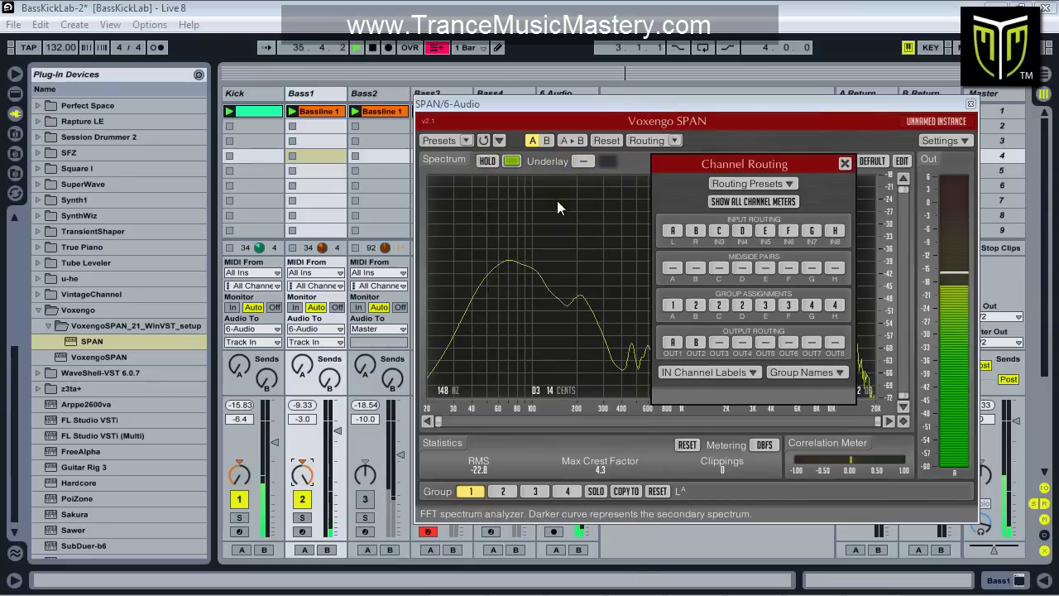
drag(685, 163, 781, 164)
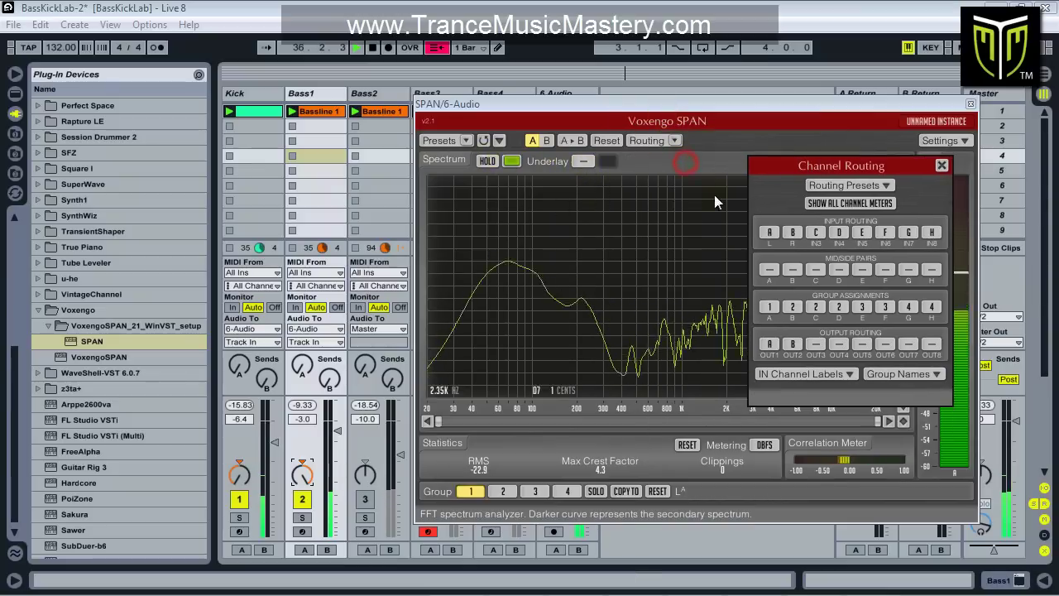
click(502, 492)
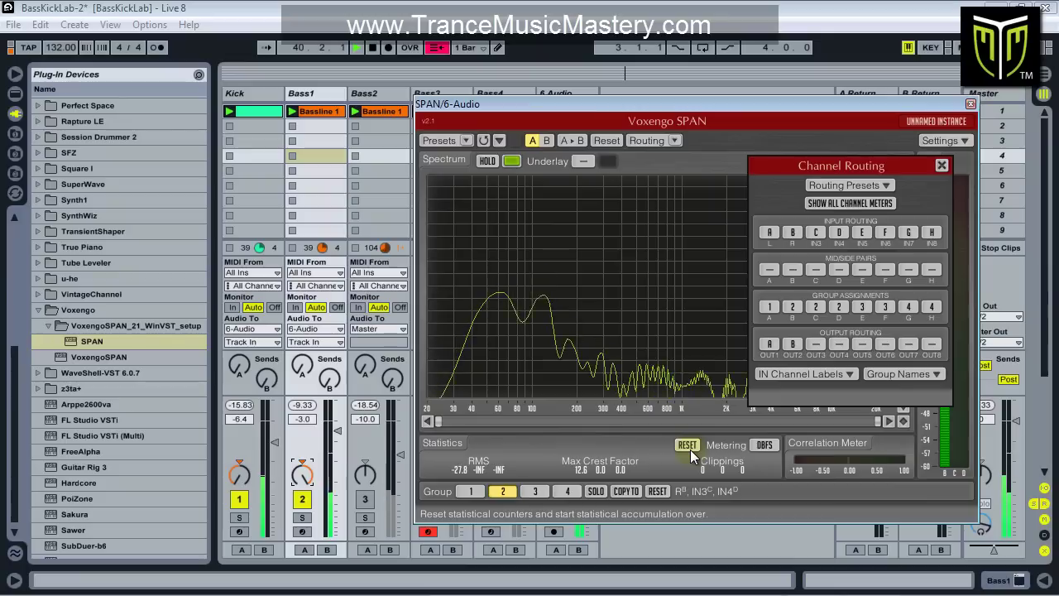
click(471, 492)
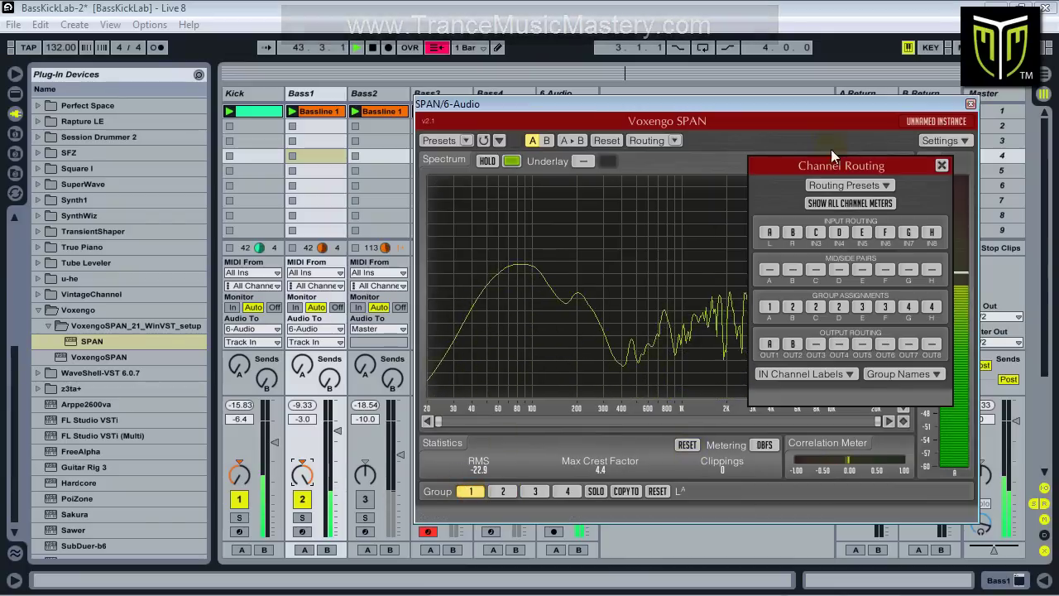
drag(859, 163, 730, 143)
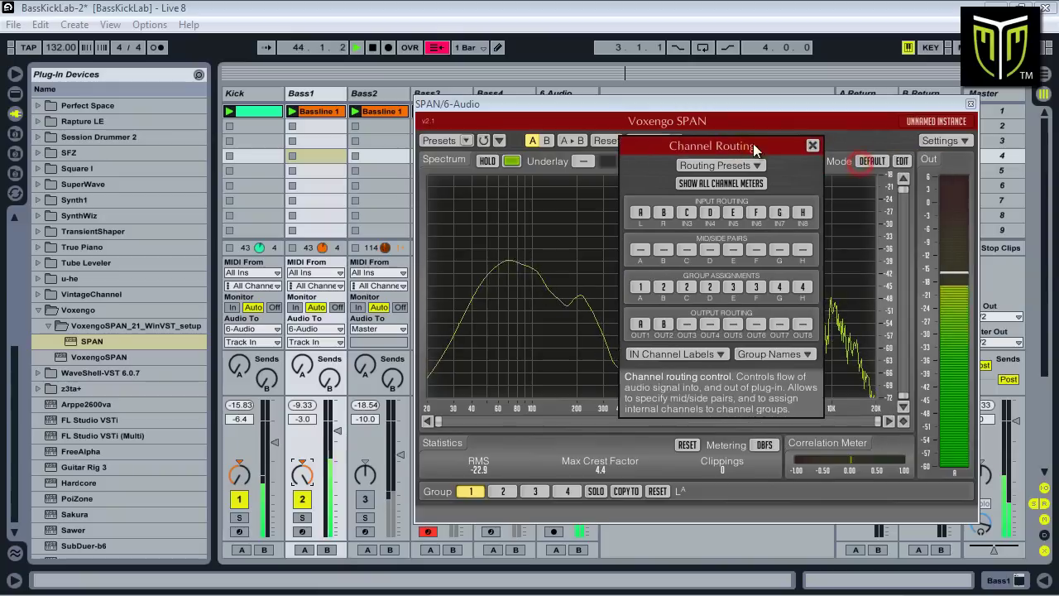
Close Channel Routing and choose group 2 as SPAN's Underlay spectrum
click(813, 145)
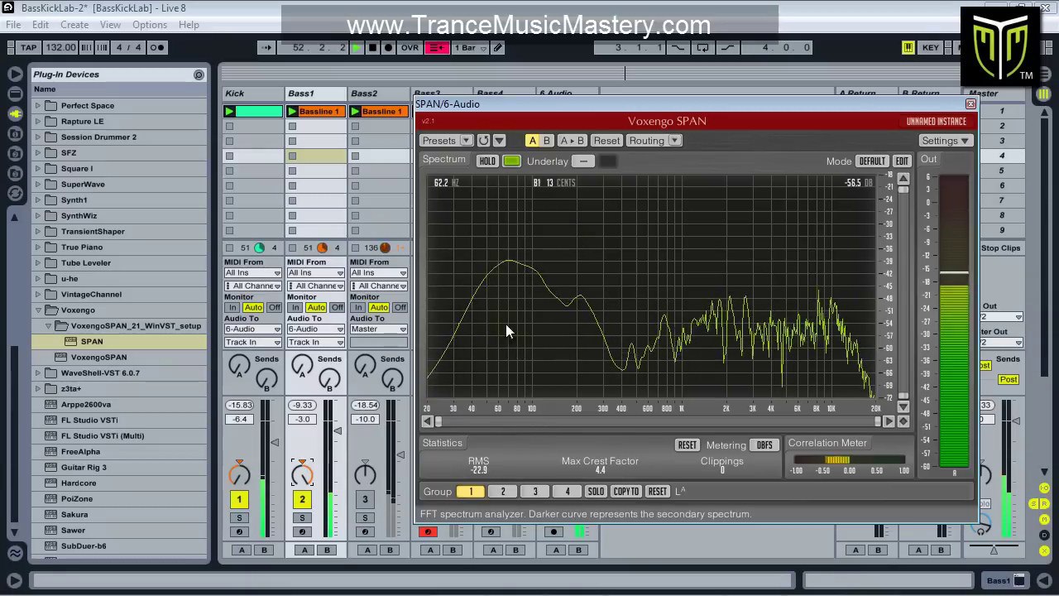
click(584, 162)
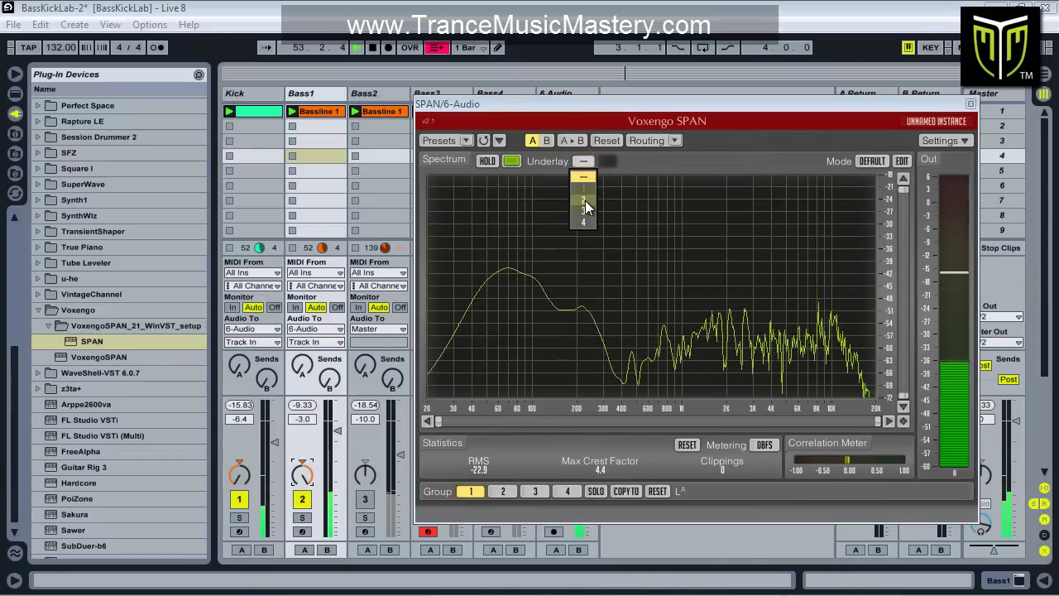
click(585, 201)
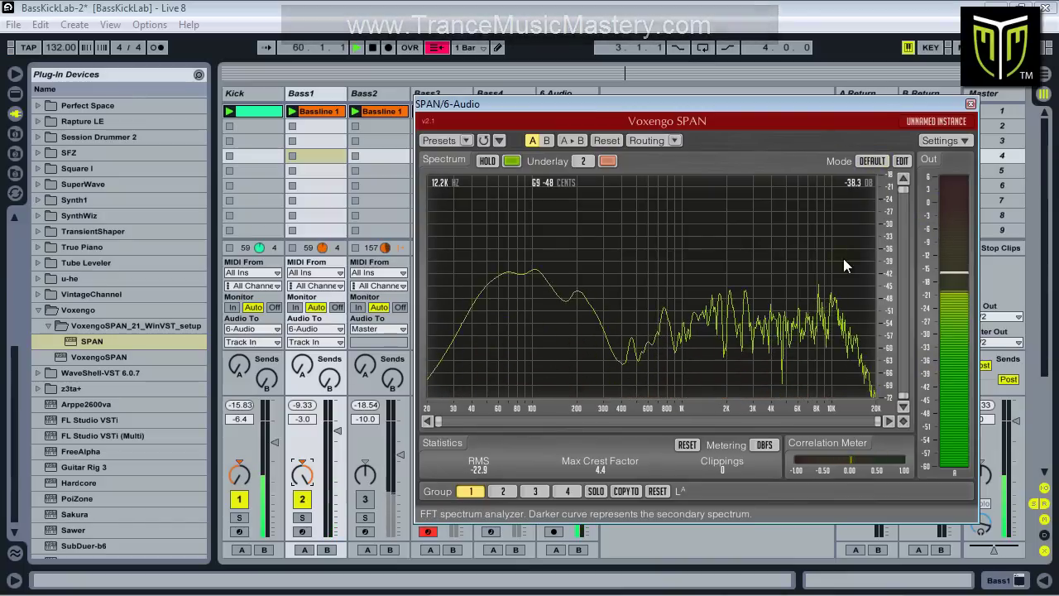
Set group 1's spectrum mode to MASTER with 2ND SPECTRUM turned off
click(902, 161)
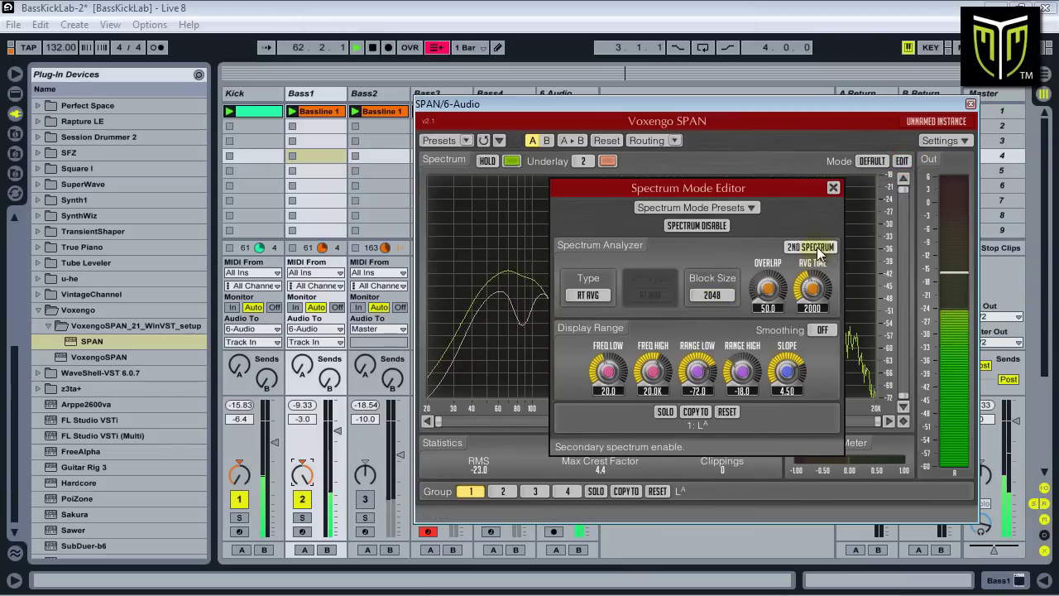
click(834, 188)
click(872, 161)
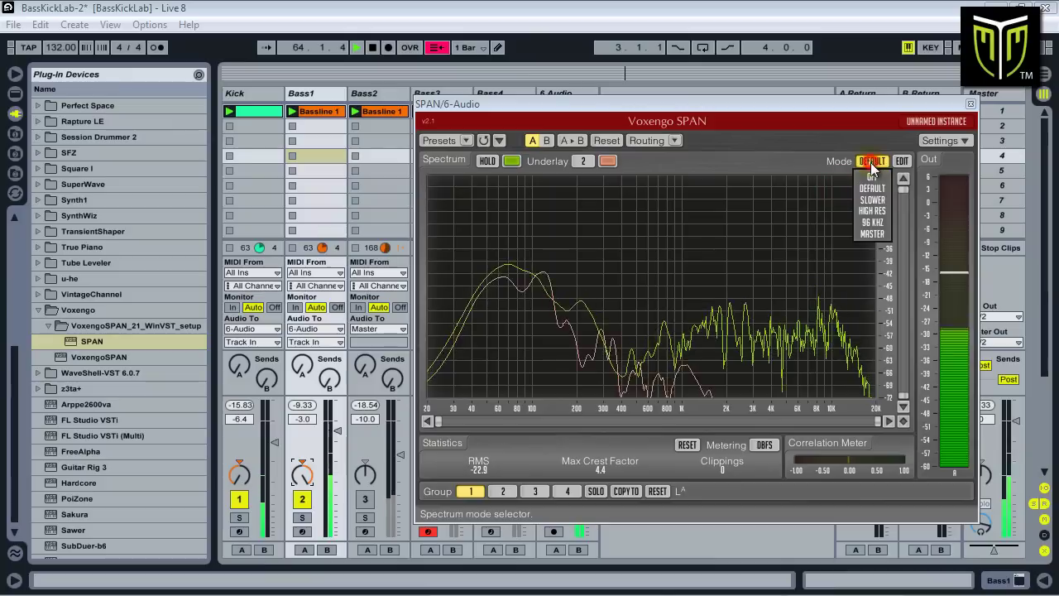
click(871, 234)
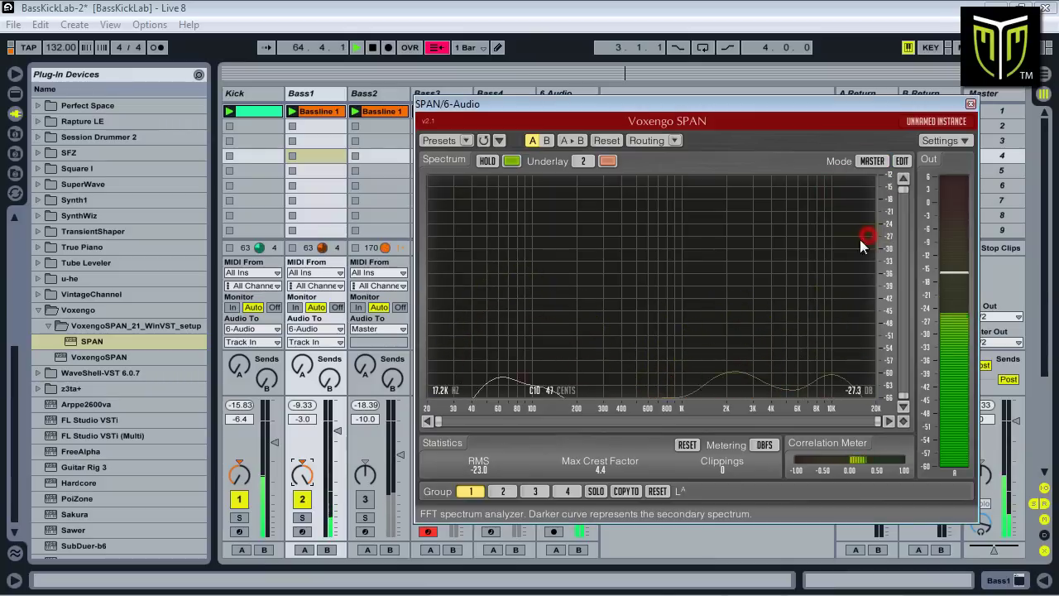
click(902, 160)
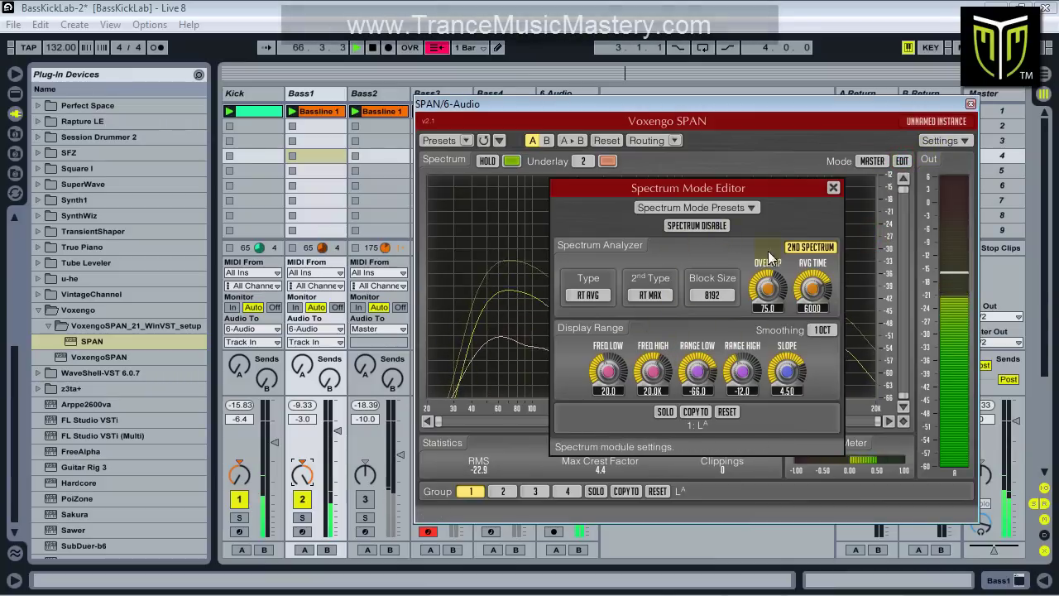
click(810, 246)
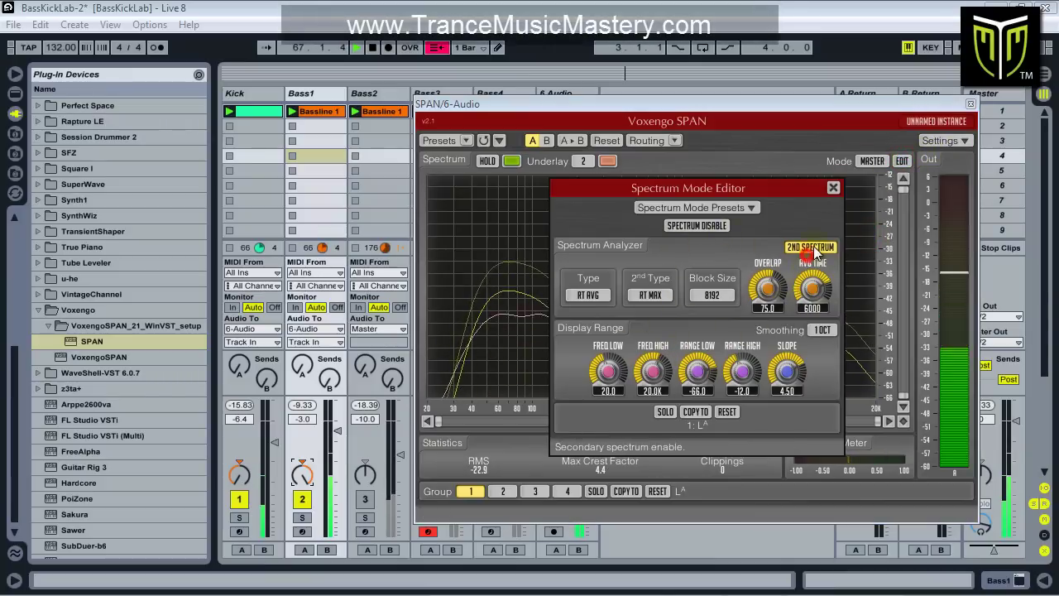
click(833, 187)
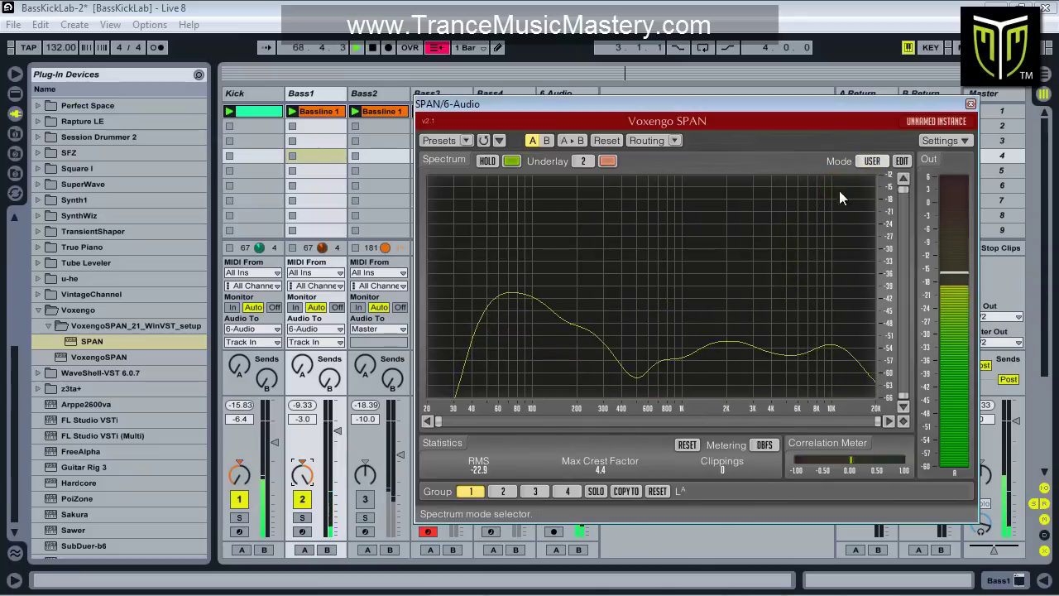
Give group 2 MASTER mode with 2ND SPECTRUM off, then reselect group 1
click(502, 491)
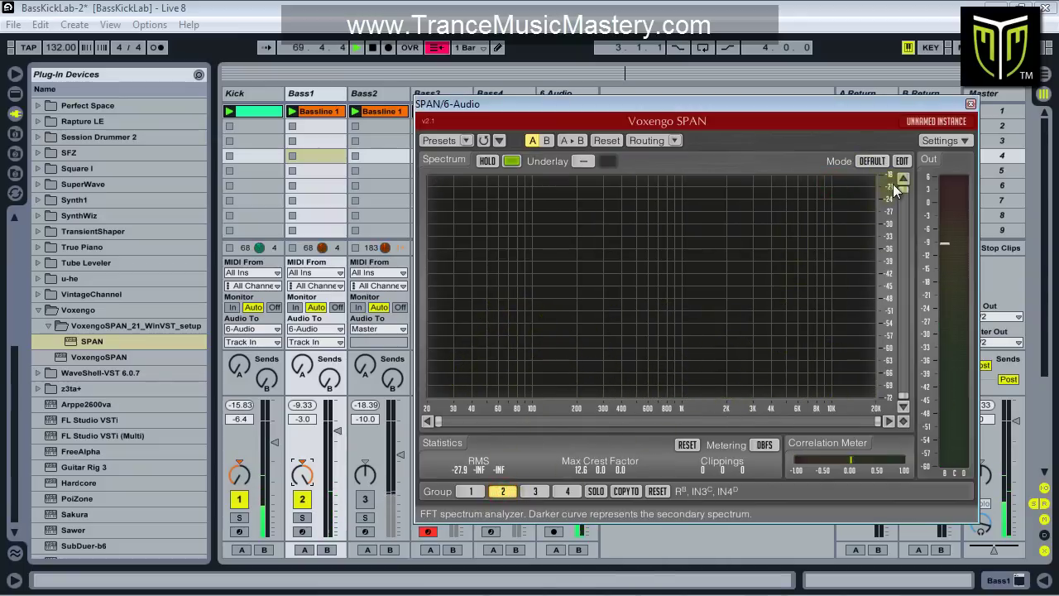
click(469, 491)
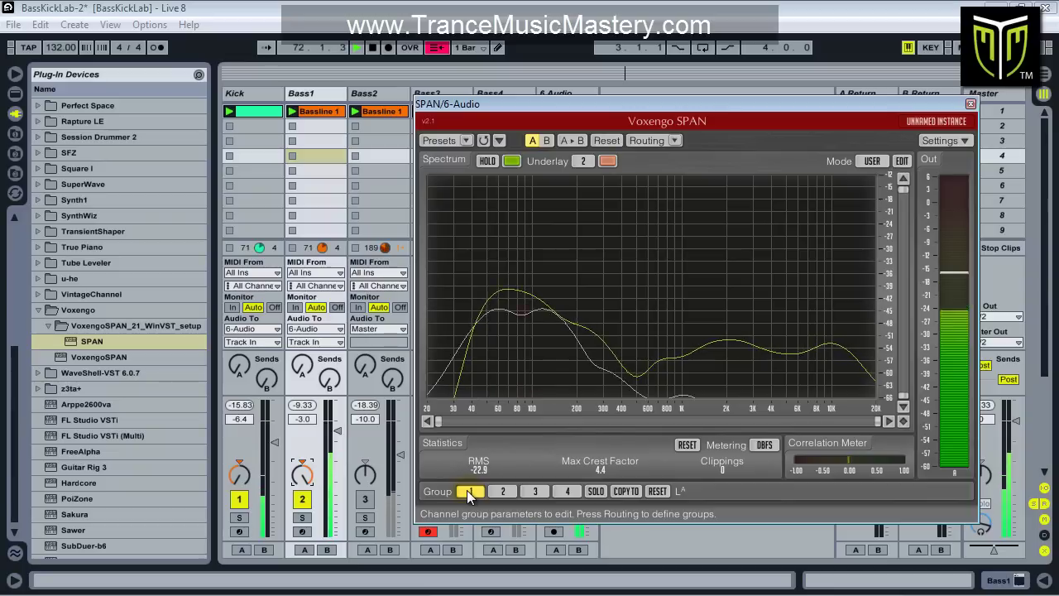
click(502, 491)
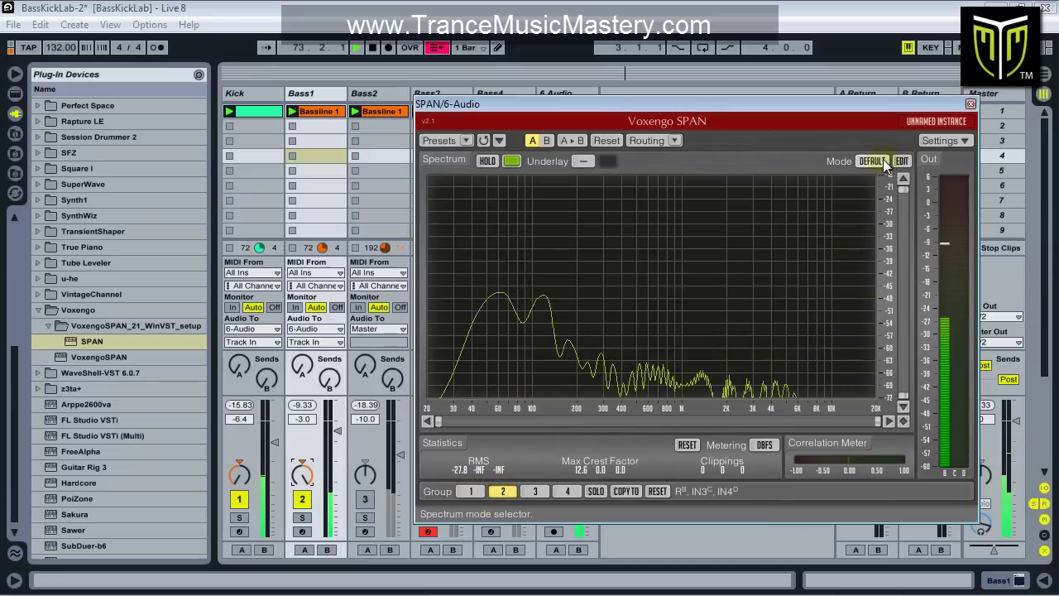
click(882, 163)
click(872, 234)
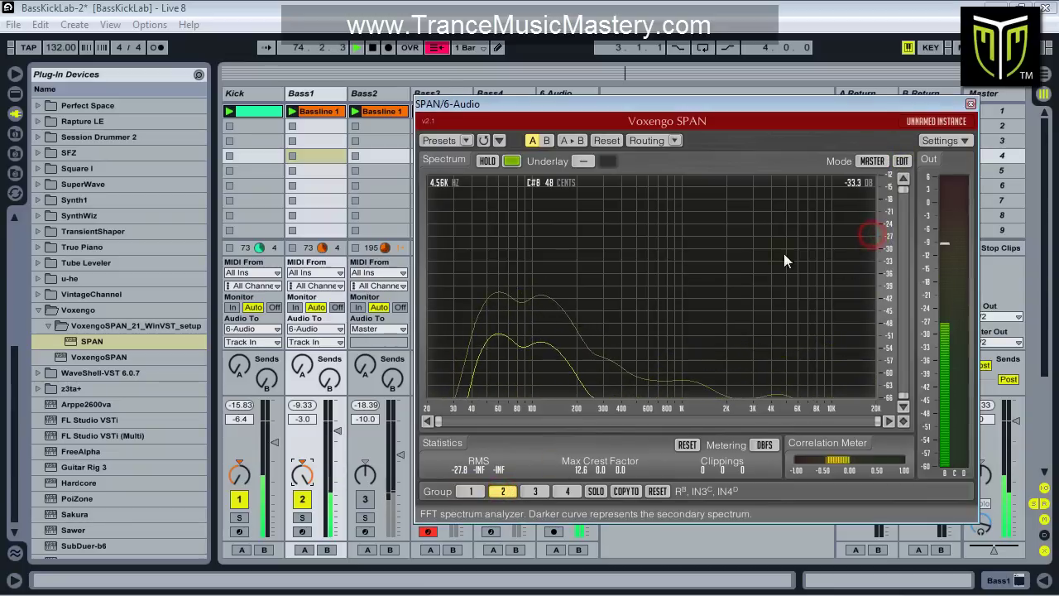
click(900, 161)
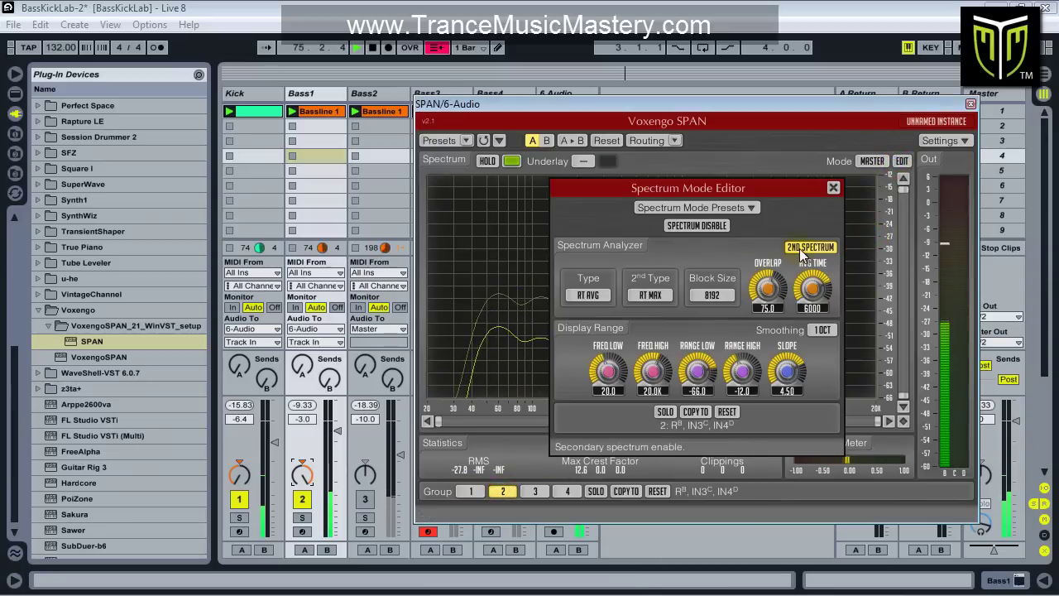
click(800, 248)
click(833, 187)
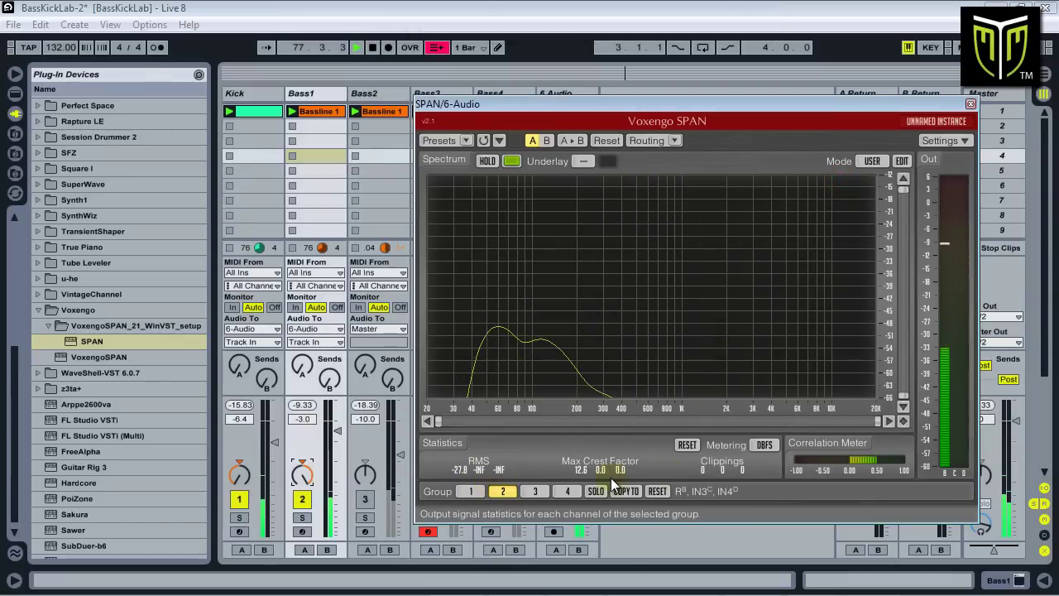
click(471, 491)
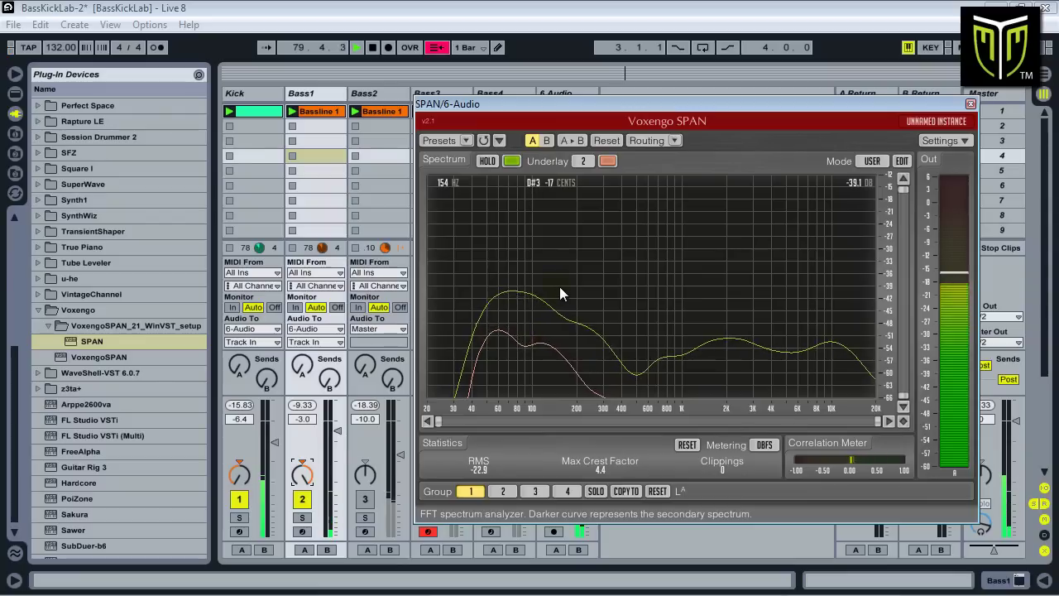
Open SPAN's Channel Routing and assign channels C and D to groups 3 and 4
drag(604, 110, 585, 100)
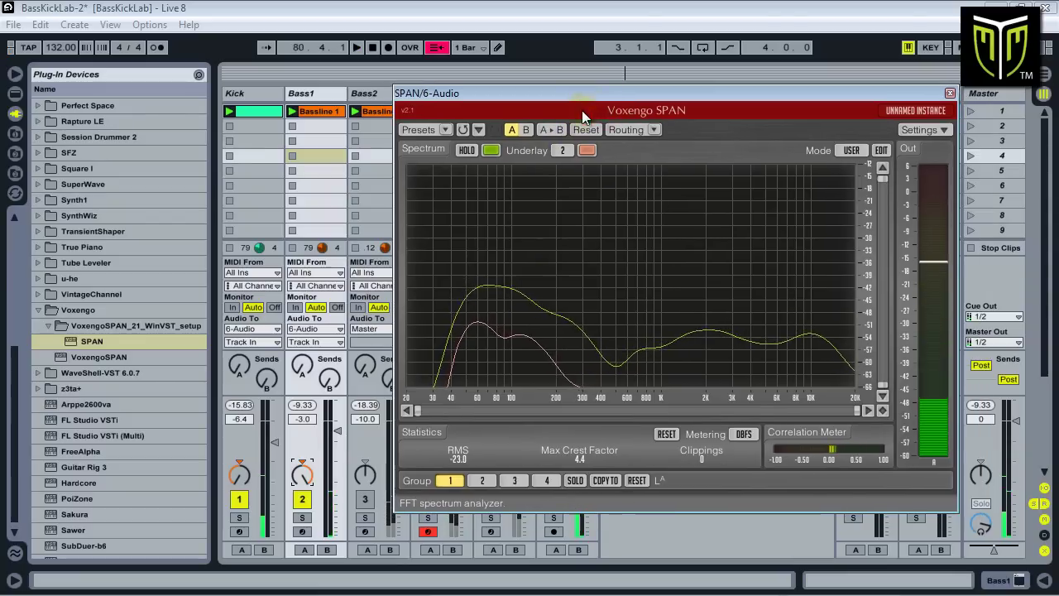
drag(725, 97, 751, 145)
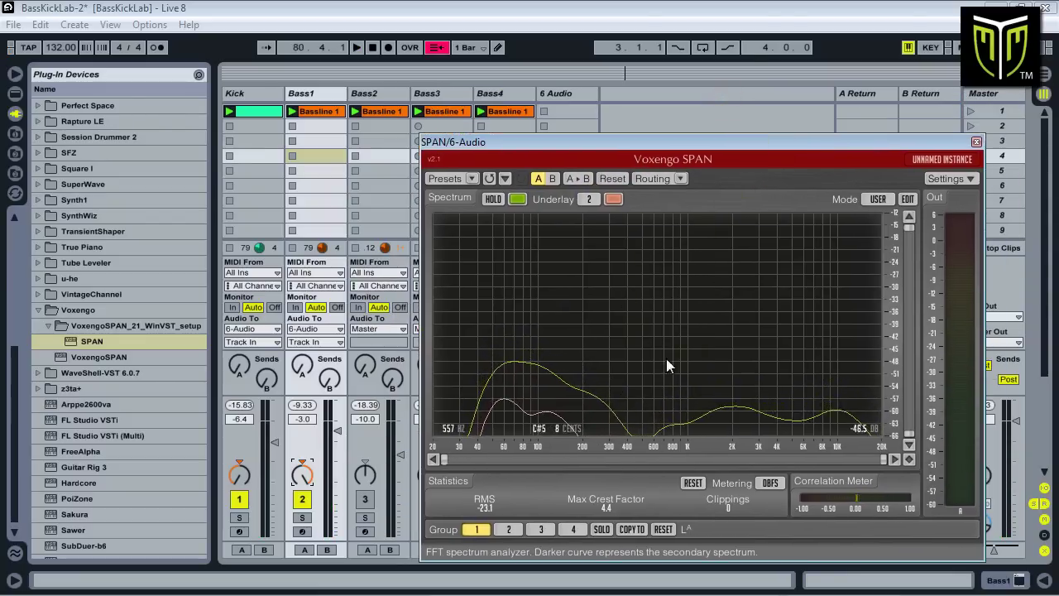
drag(671, 141, 650, 129)
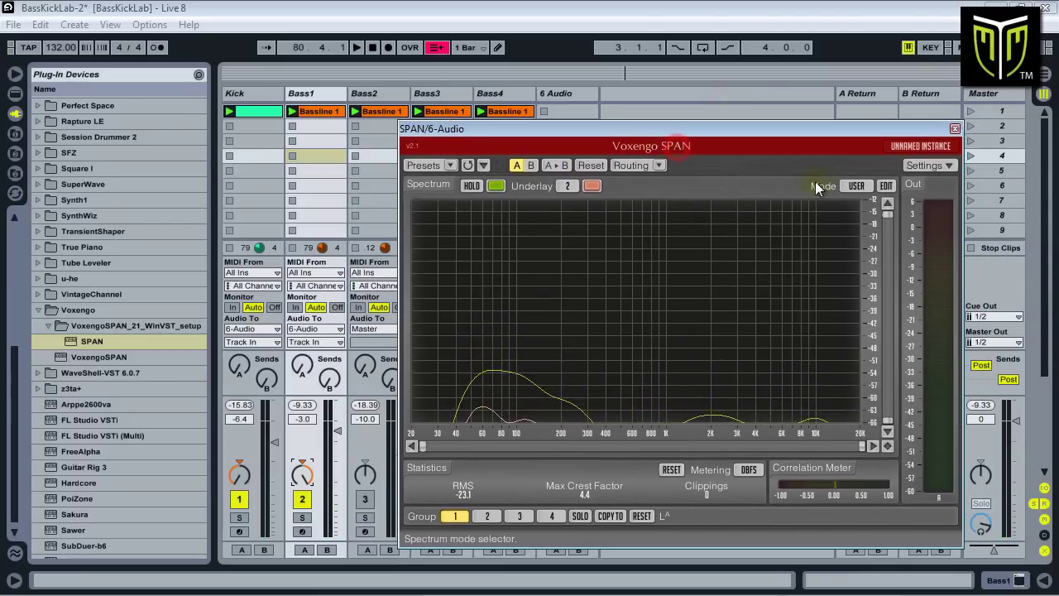
click(637, 166)
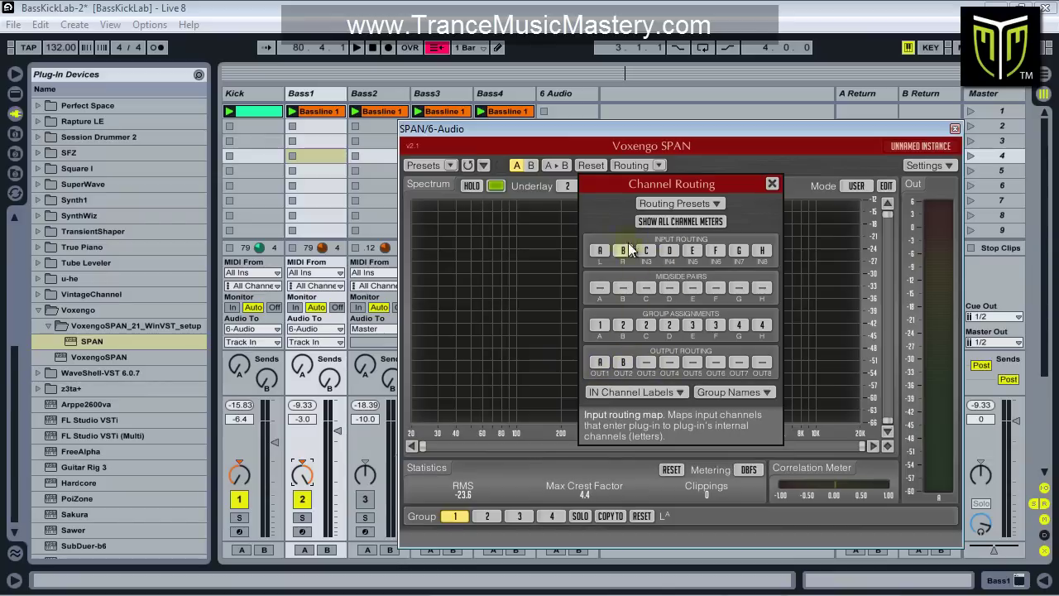
click(649, 326)
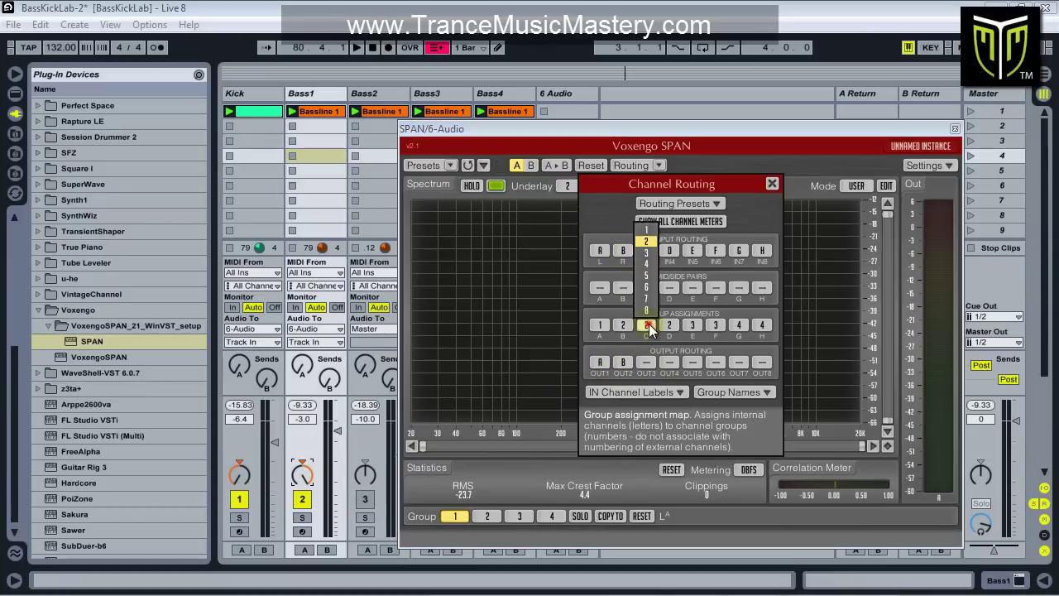
click(647, 253)
click(667, 326)
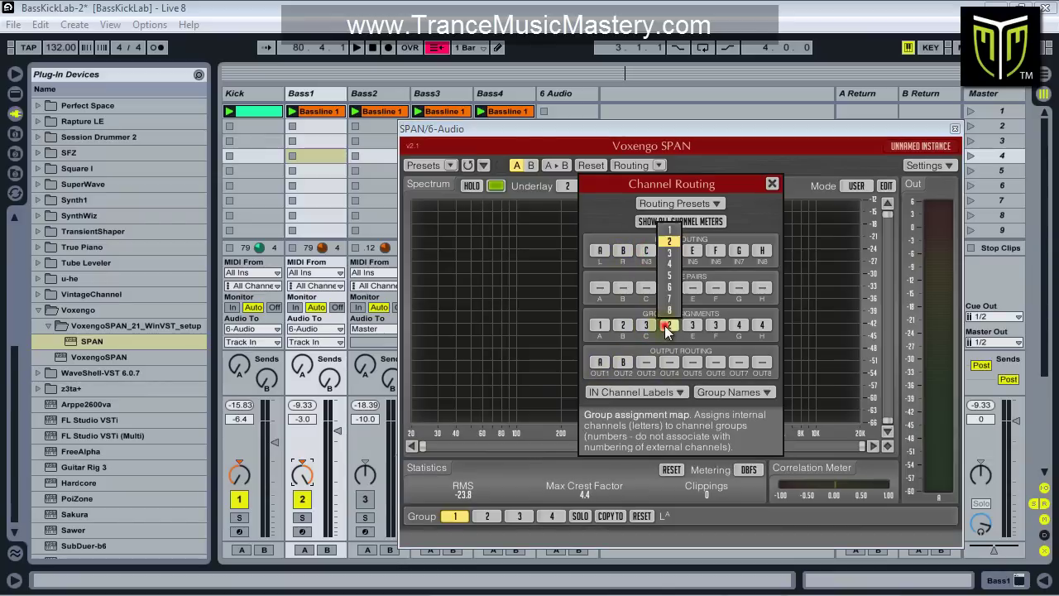
click(675, 264)
Assign channels E, F, G and H to groups 5, 6, 7 and 8
click(693, 325)
click(699, 264)
click(690, 324)
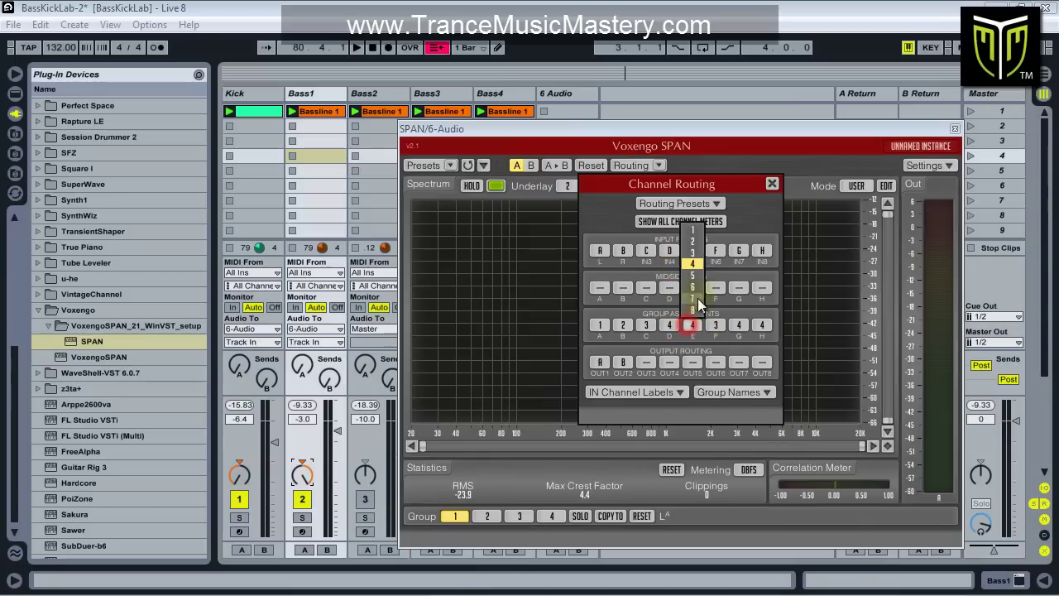
click(692, 276)
click(714, 325)
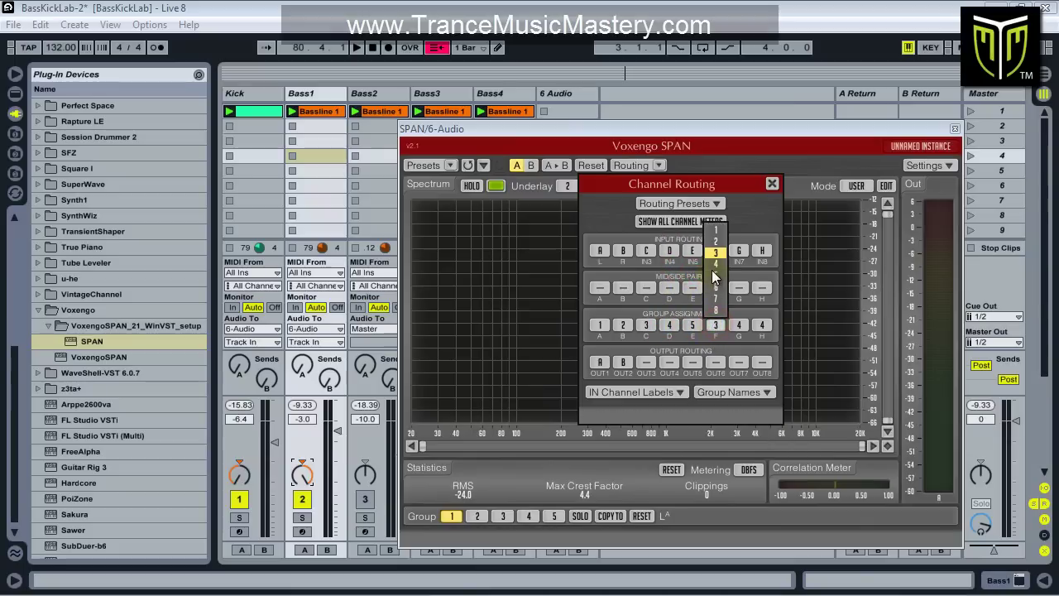
click(715, 275)
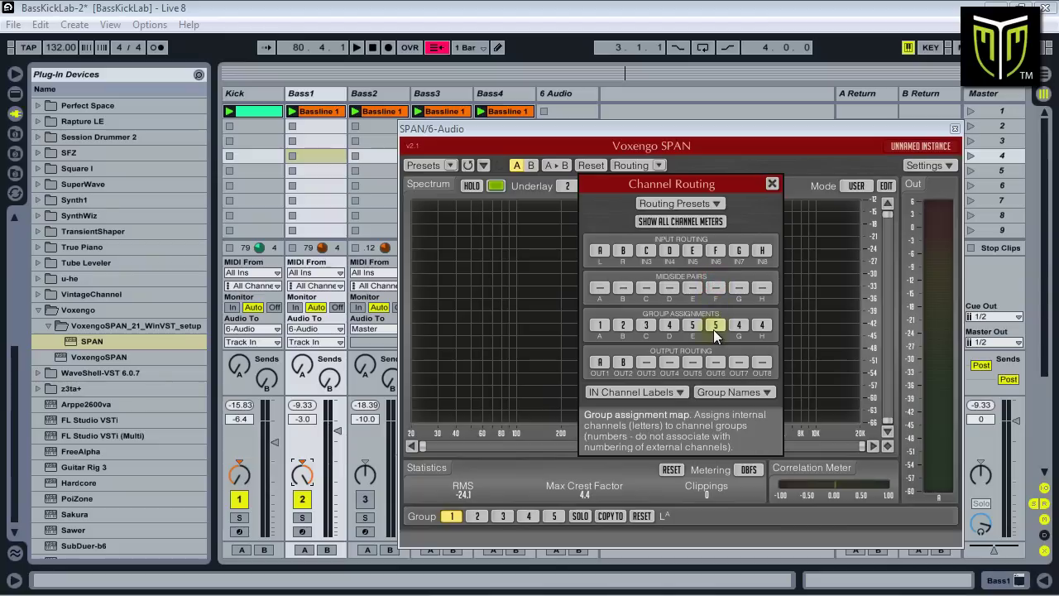
click(715, 326)
click(716, 288)
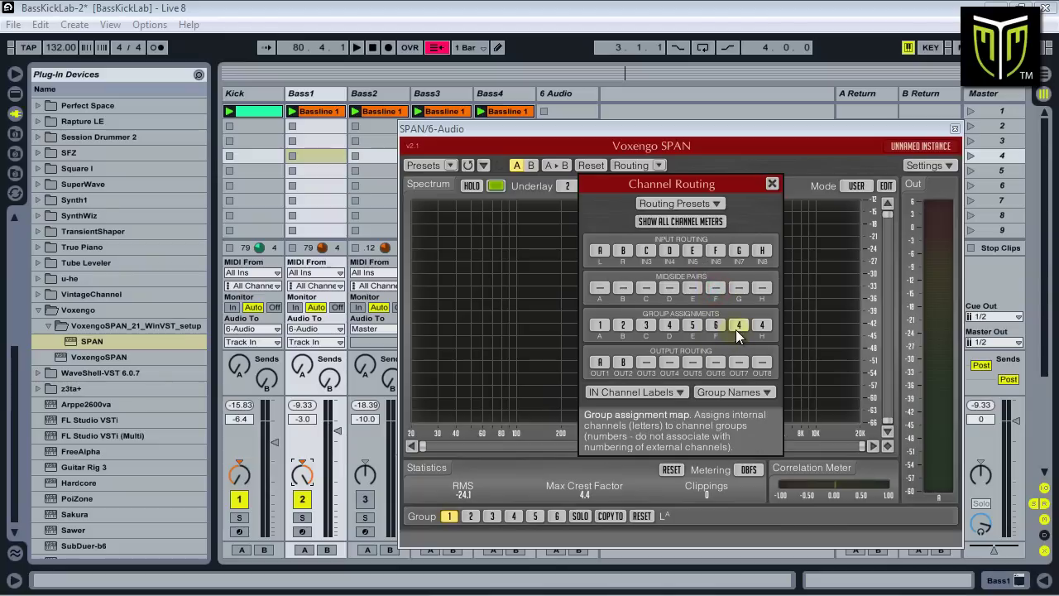
click(735, 329)
click(743, 296)
click(763, 327)
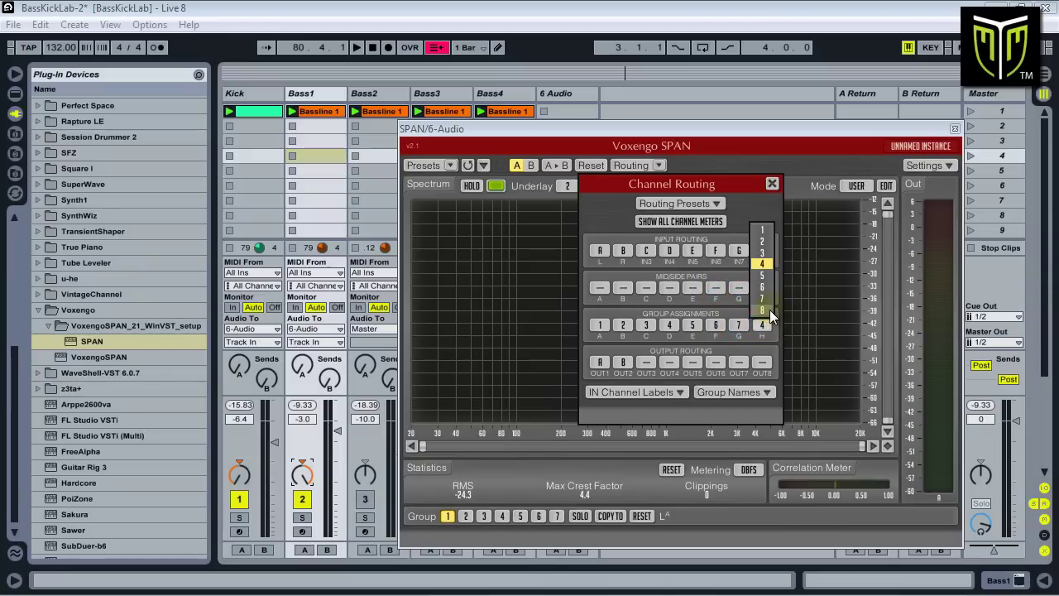
click(769, 309)
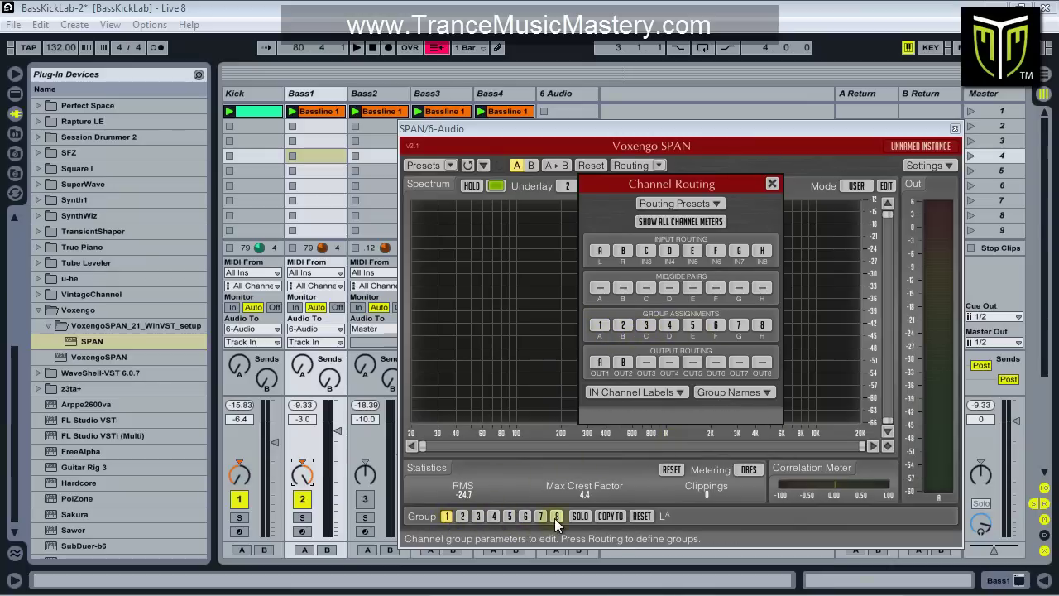
Route channels C, D, E and F to outputs OUT3, OUT4, OUT5 and OUT6
click(652, 363)
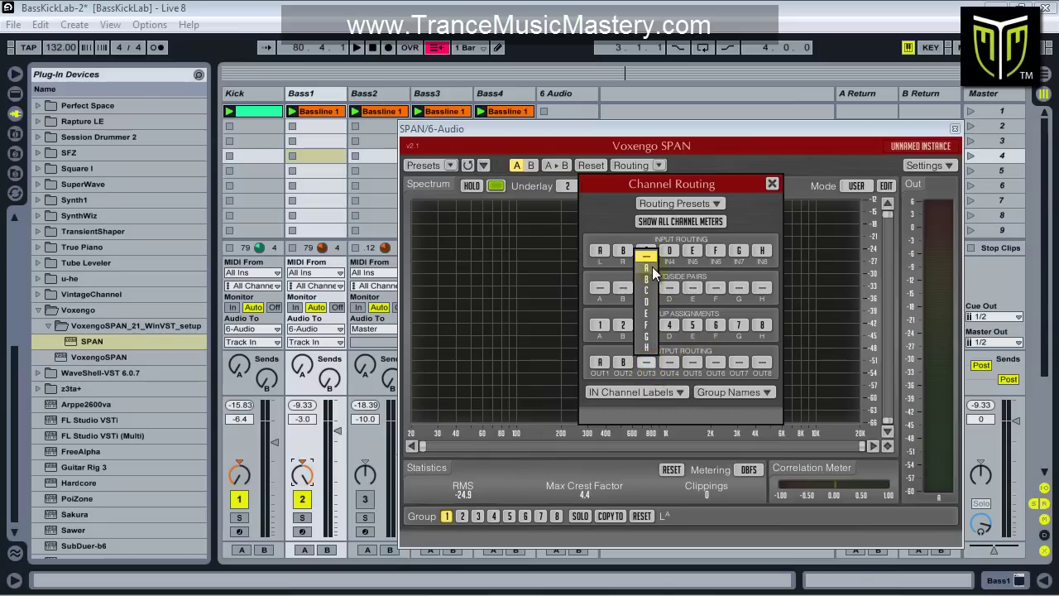
click(652, 364)
click(652, 364)
click(647, 285)
click(665, 366)
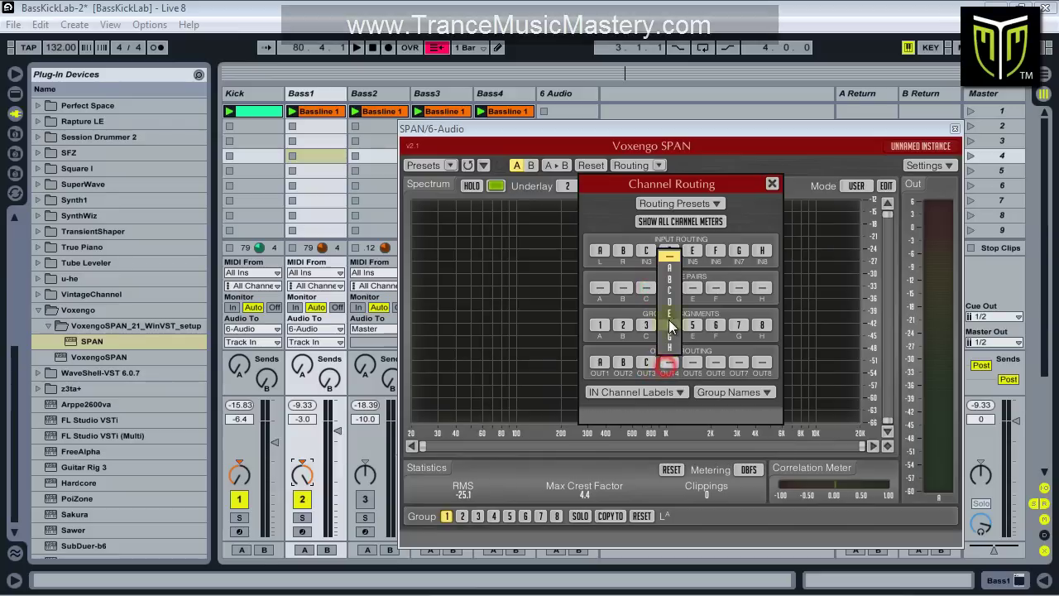
click(669, 295)
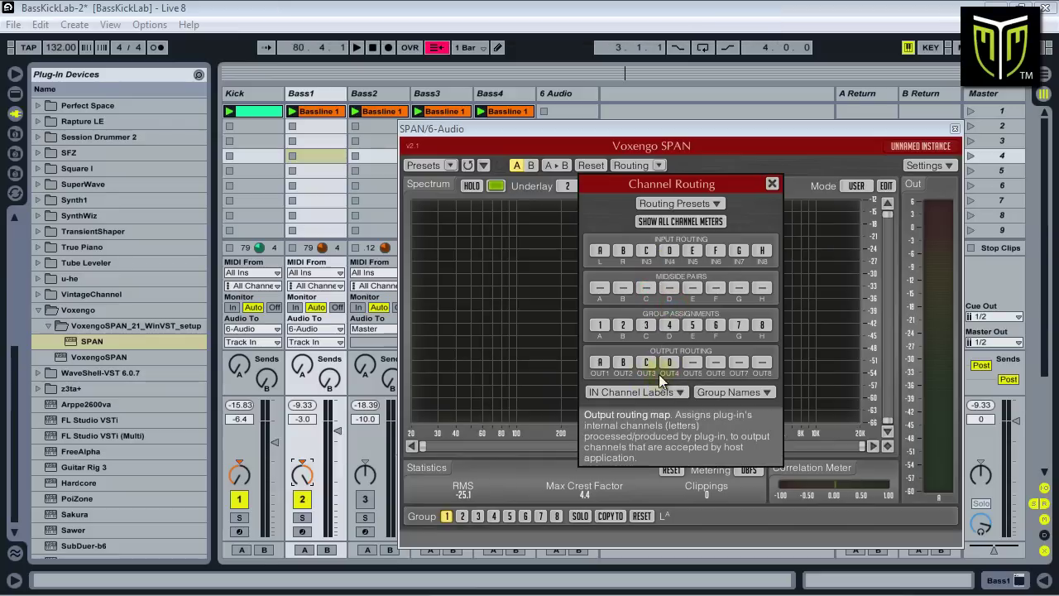
click(692, 362)
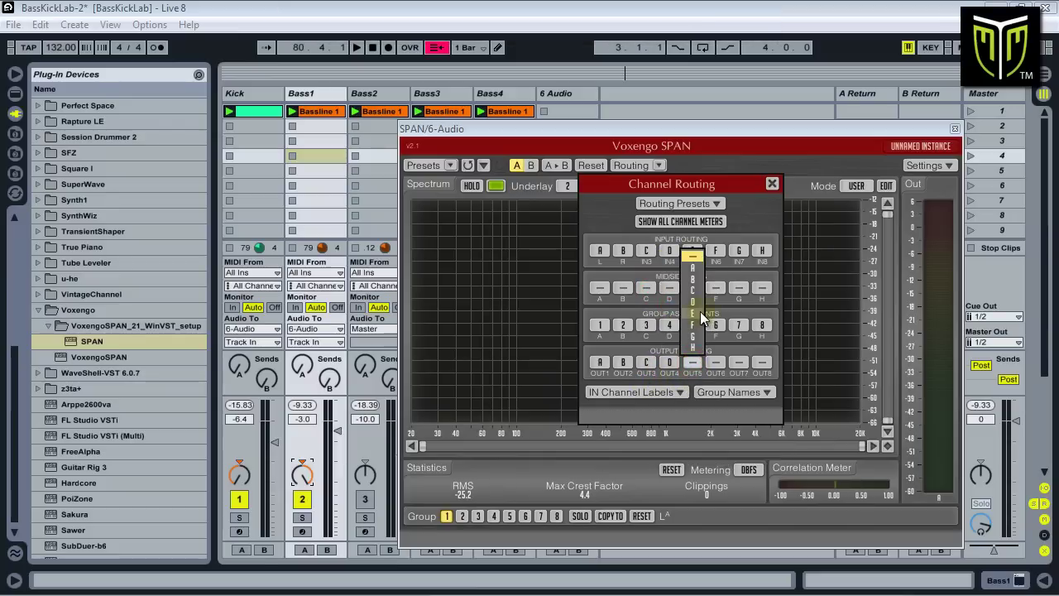
click(699, 314)
click(709, 363)
click(716, 329)
Route channels G and H to OUT7 and OUT8, then close Channel Routing
click(737, 363)
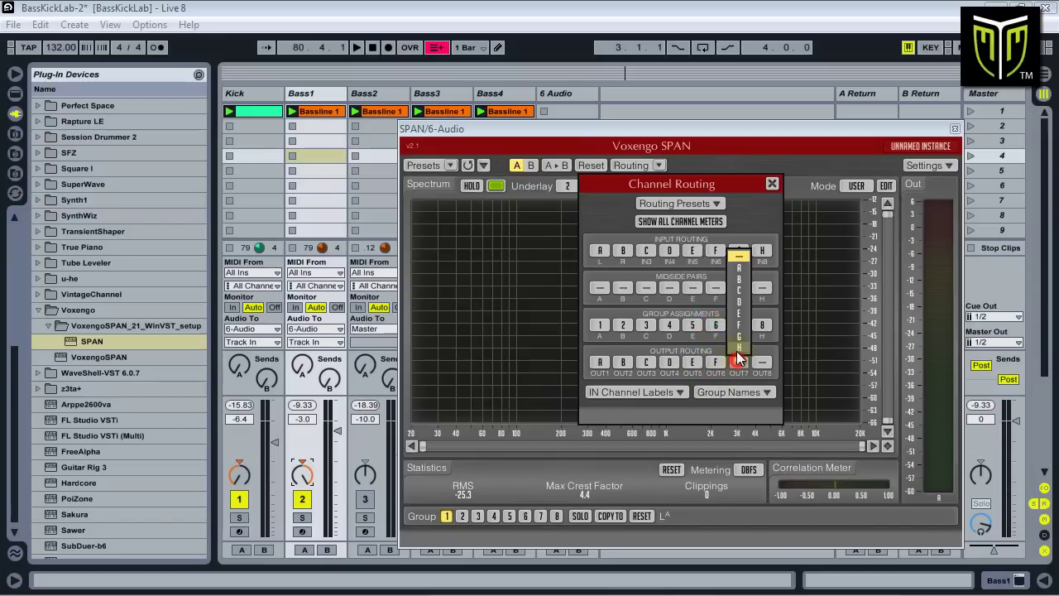
click(744, 337)
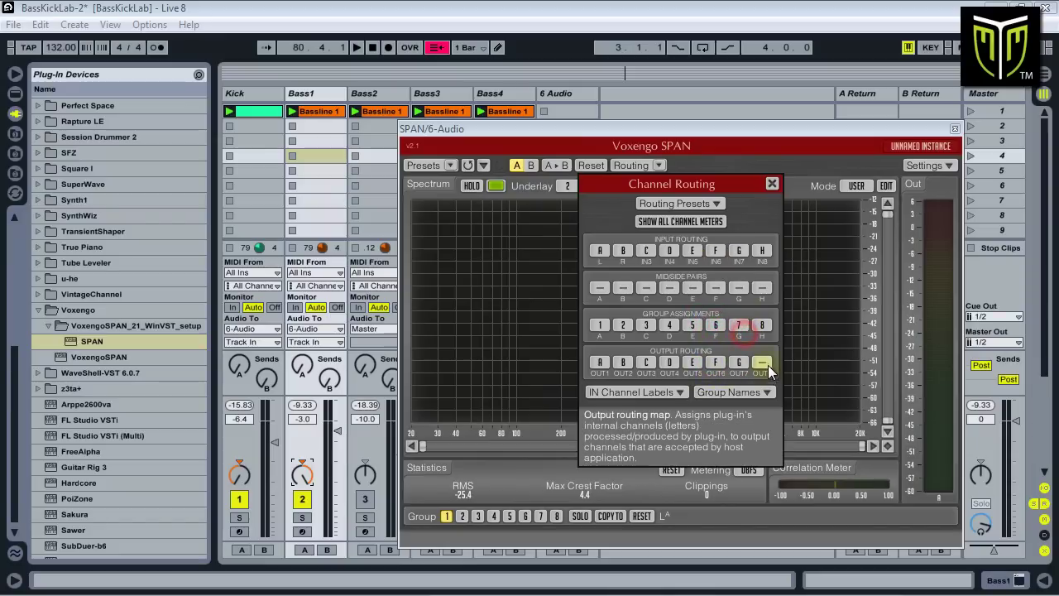
click(762, 363)
click(764, 346)
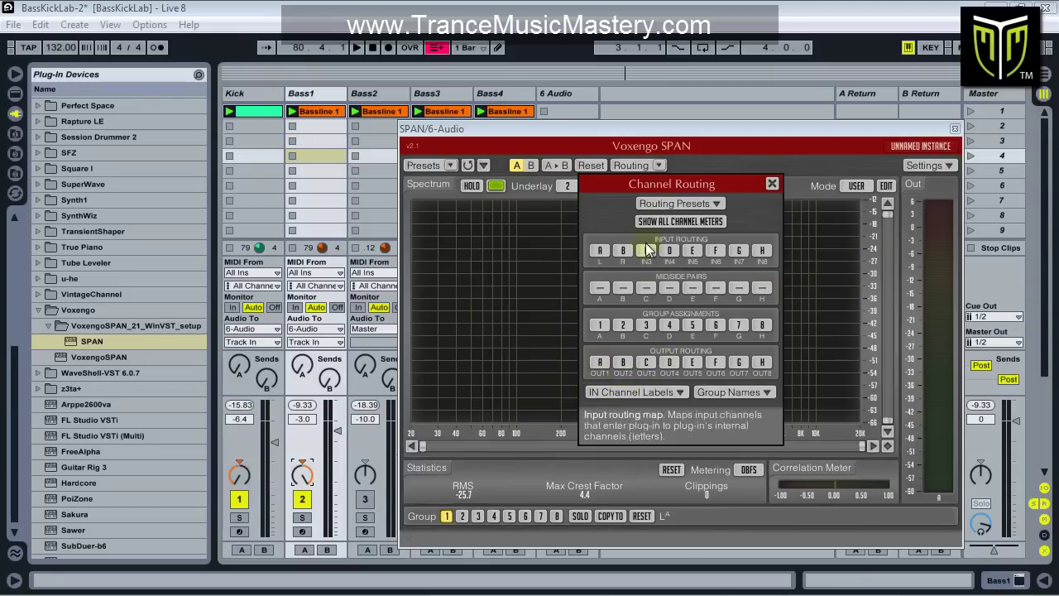
drag(653, 183, 639, 177)
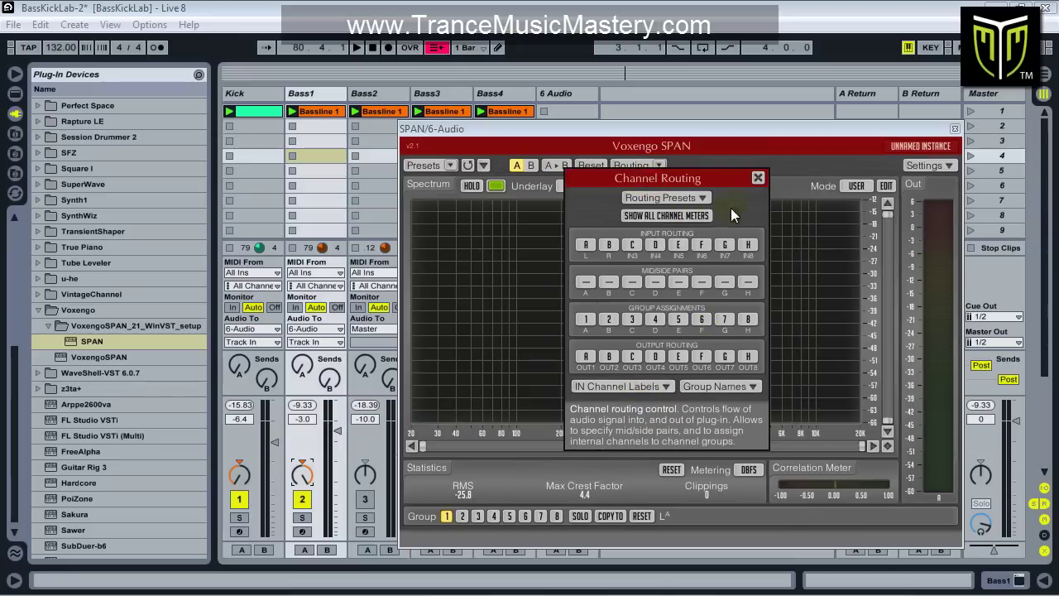
click(756, 178)
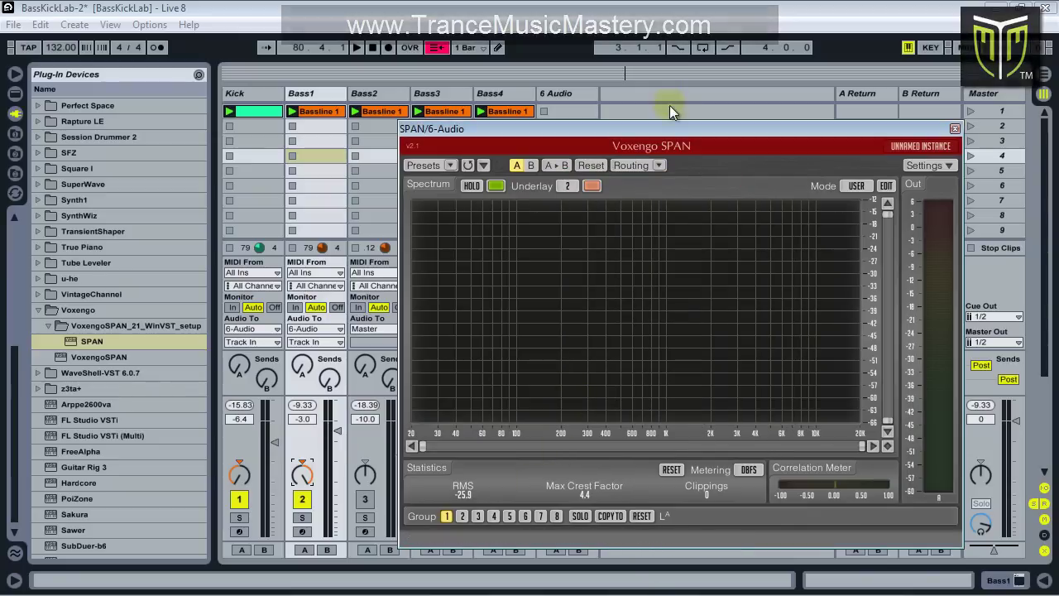